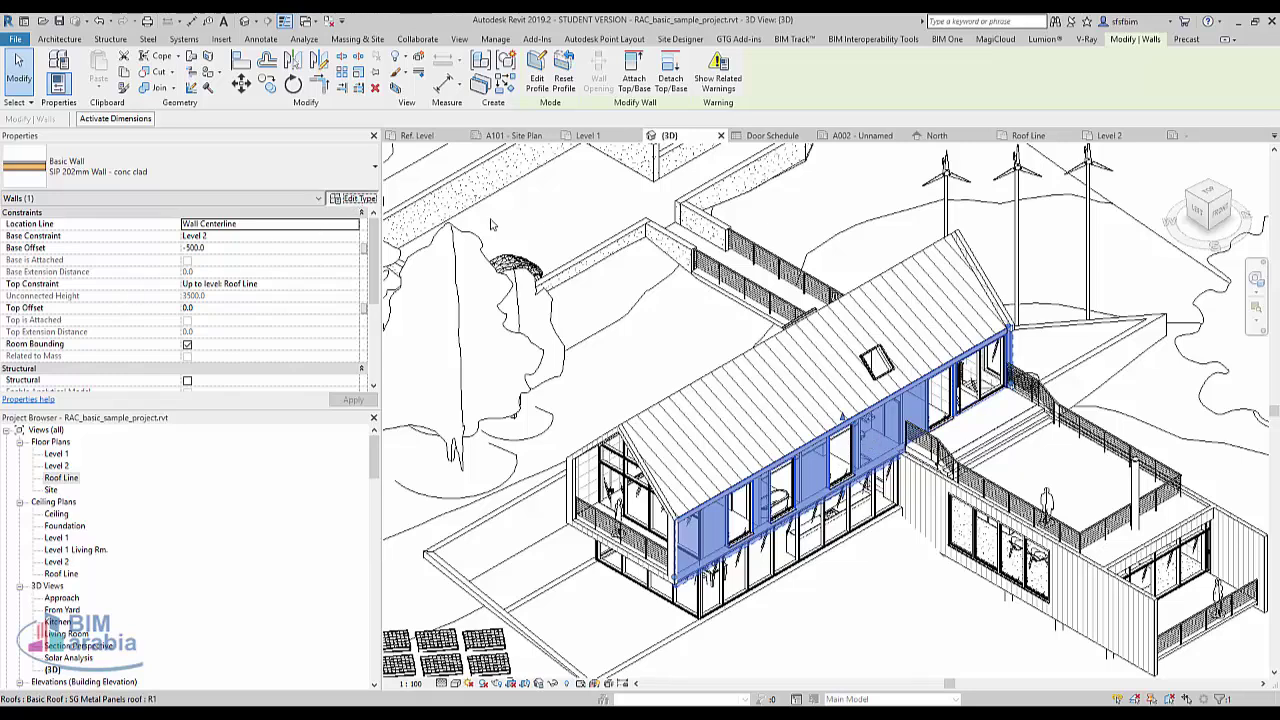
Review the SIP wall type's Analytical Properties, then open its Structure layer editor
{"action": "scroll", "coordinate": [516, 404], "scroll_direction": "down", "scroll_amount": 3}
{"action": "scroll", "coordinate": [516, 404], "scroll_direction": "down", "scroll_amount": 2}
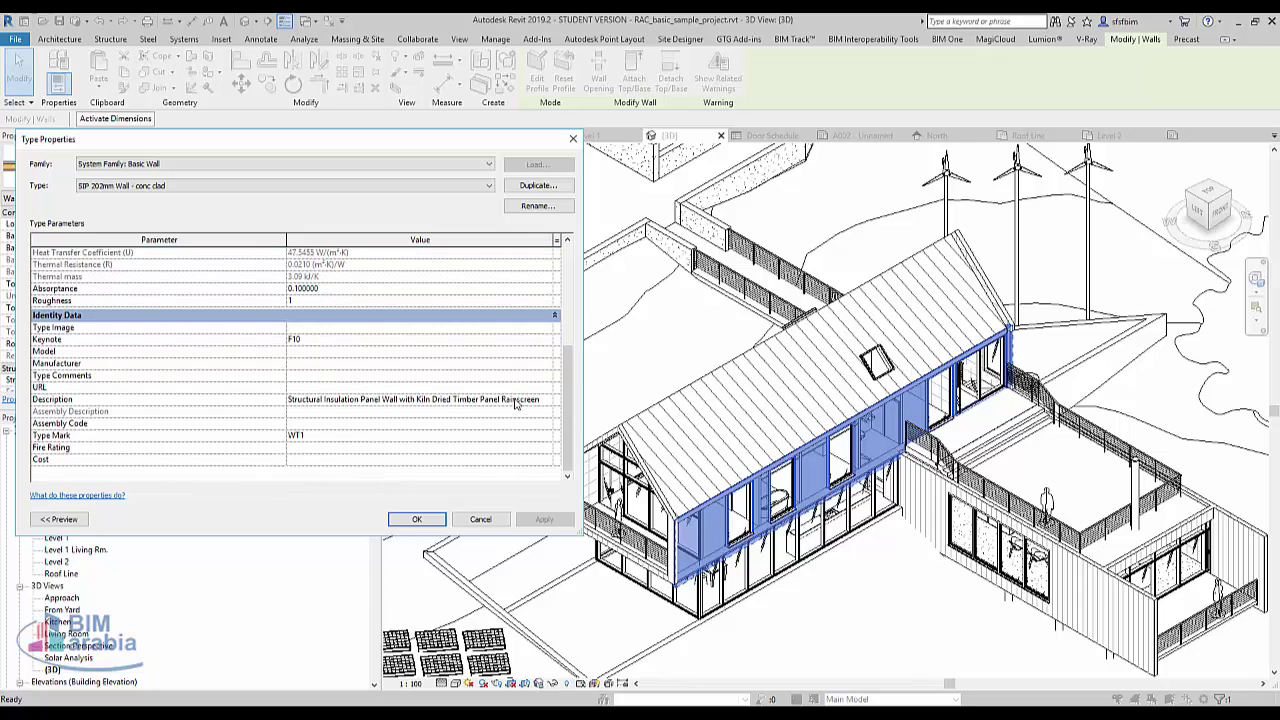
{"action": "scroll", "coordinate": [516, 404], "scroll_direction": "down", "scroll_amount": 3}
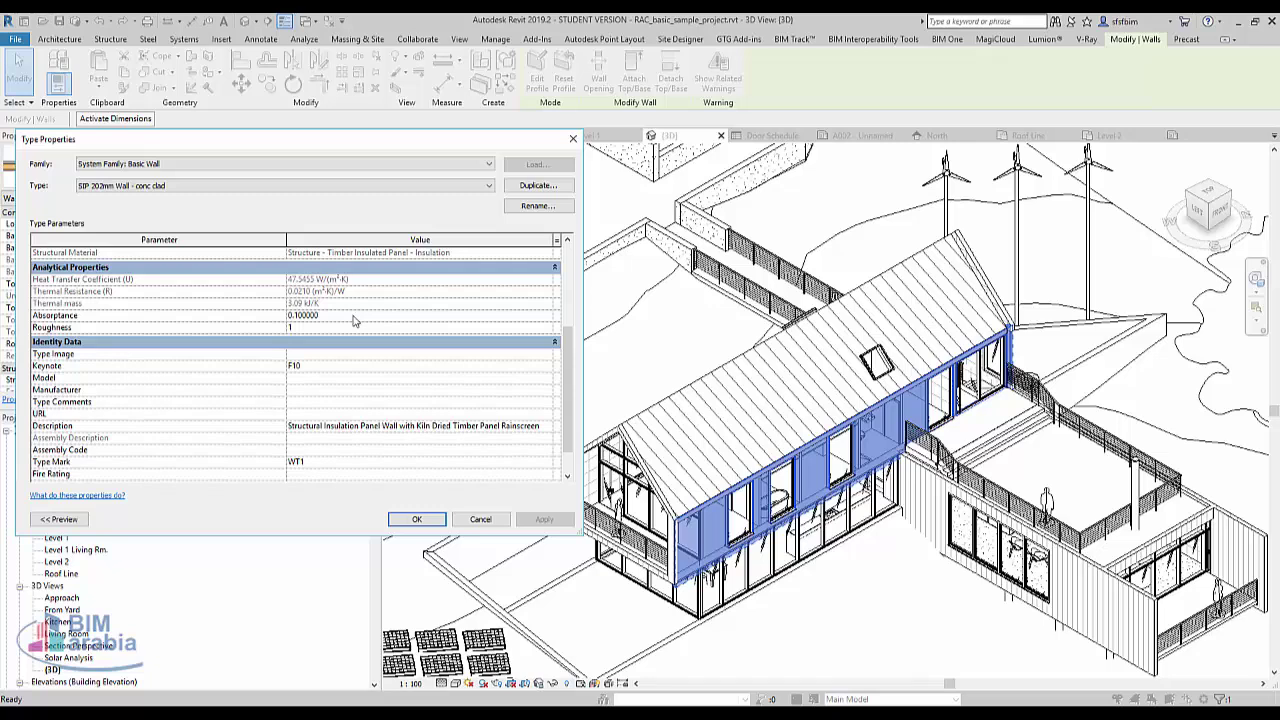
{"action": "scroll", "coordinate": [353, 320], "scroll_direction": "up", "scroll_amount": 4}
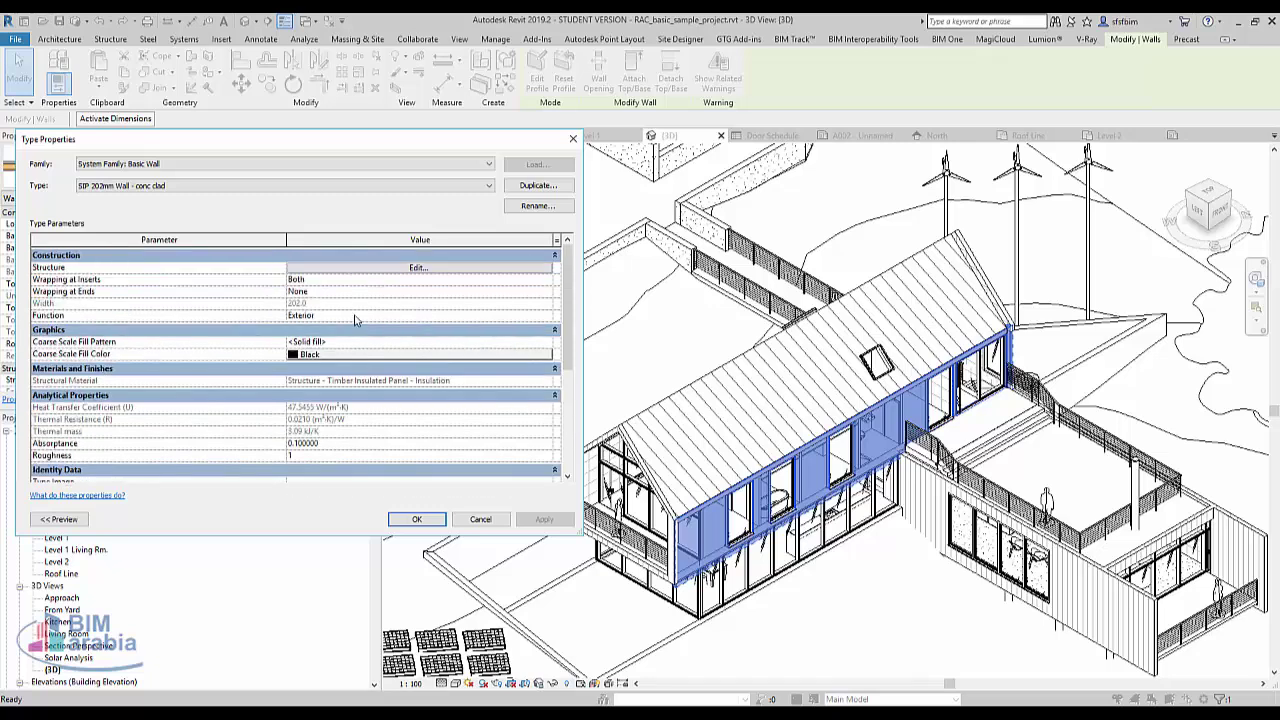
{"action": "left_click", "coordinate": [350, 270]}
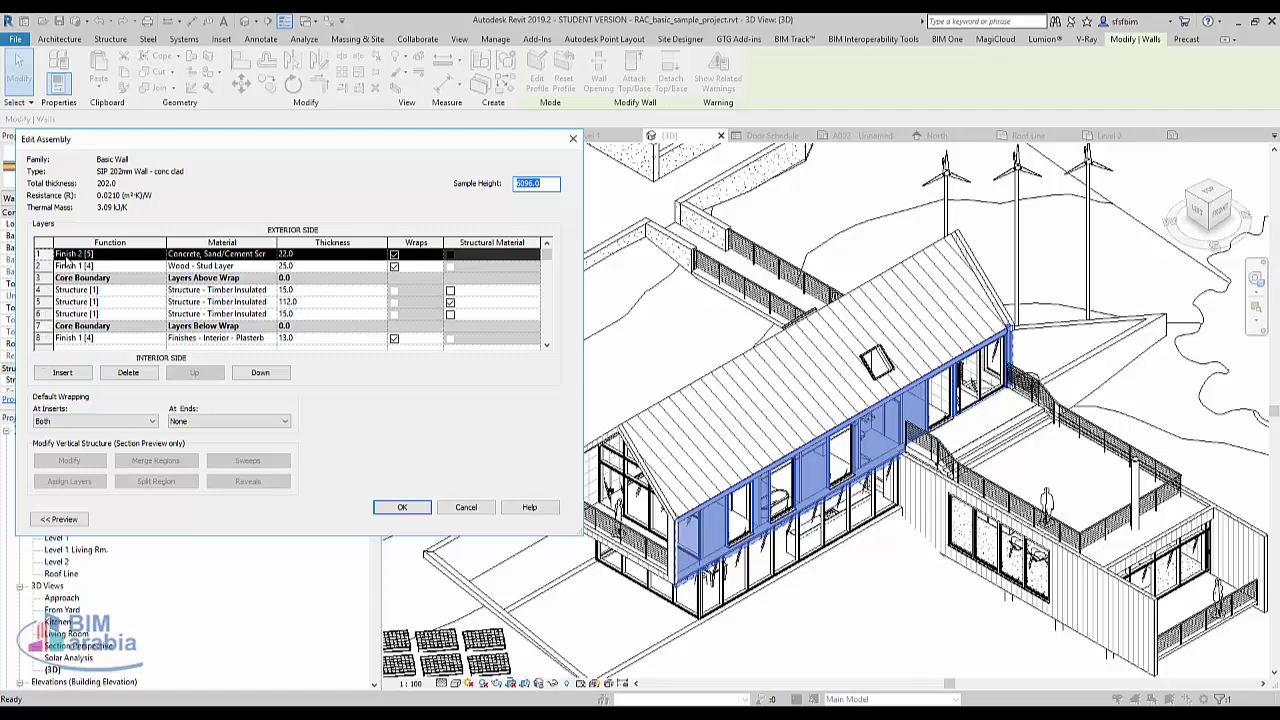
Show the wall layer preview, centre the dialog, and inspect the three timber insulated core layers
{"action": "left_click", "coordinate": [58, 519]}
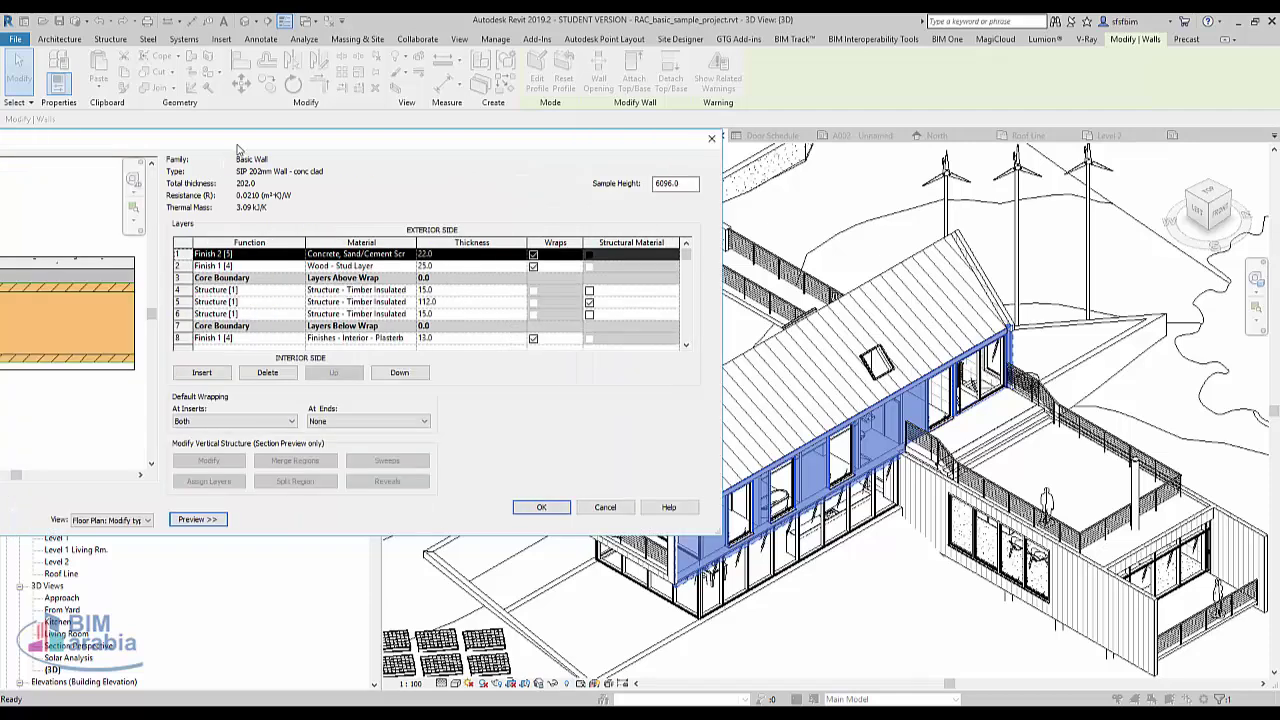
{"action": "left_click_drag", "start_coordinate": [240, 148], "coordinate": [554, 145]}
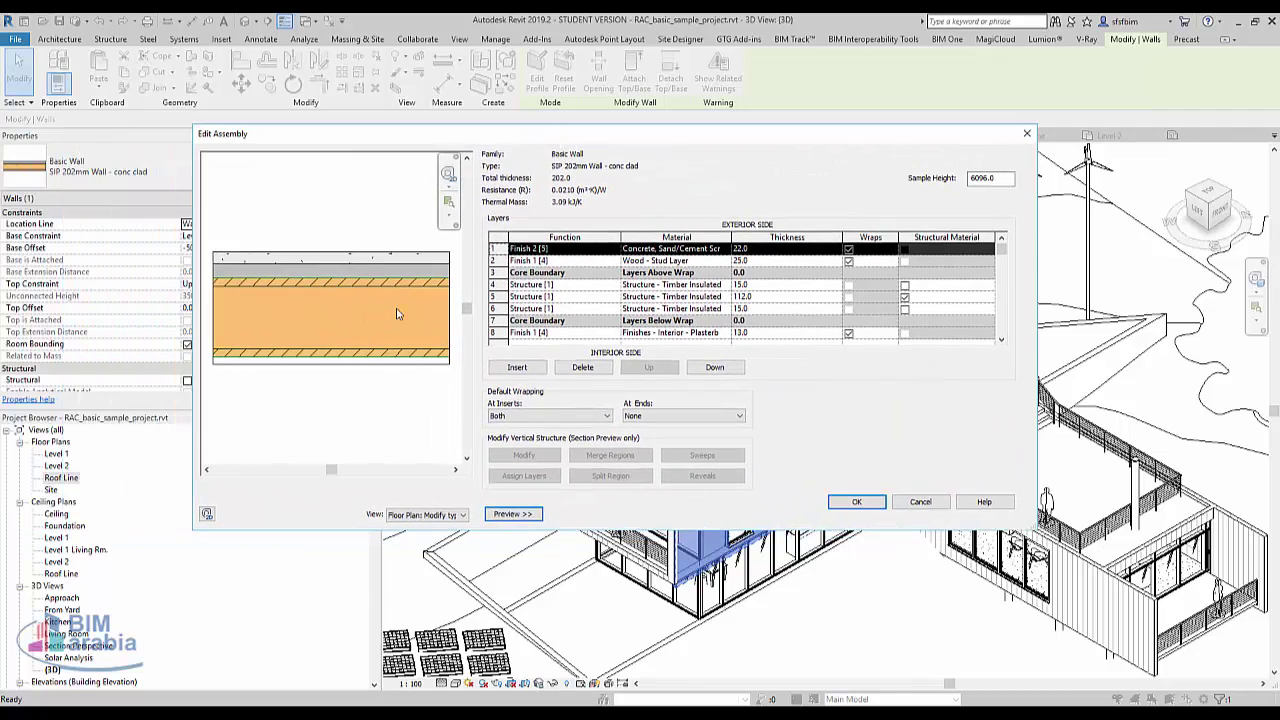
{"action": "left_click", "coordinate": [505, 284]}
{"action": "left_click", "coordinate": [503, 296]}
{"action": "left_click", "coordinate": [500, 308]}
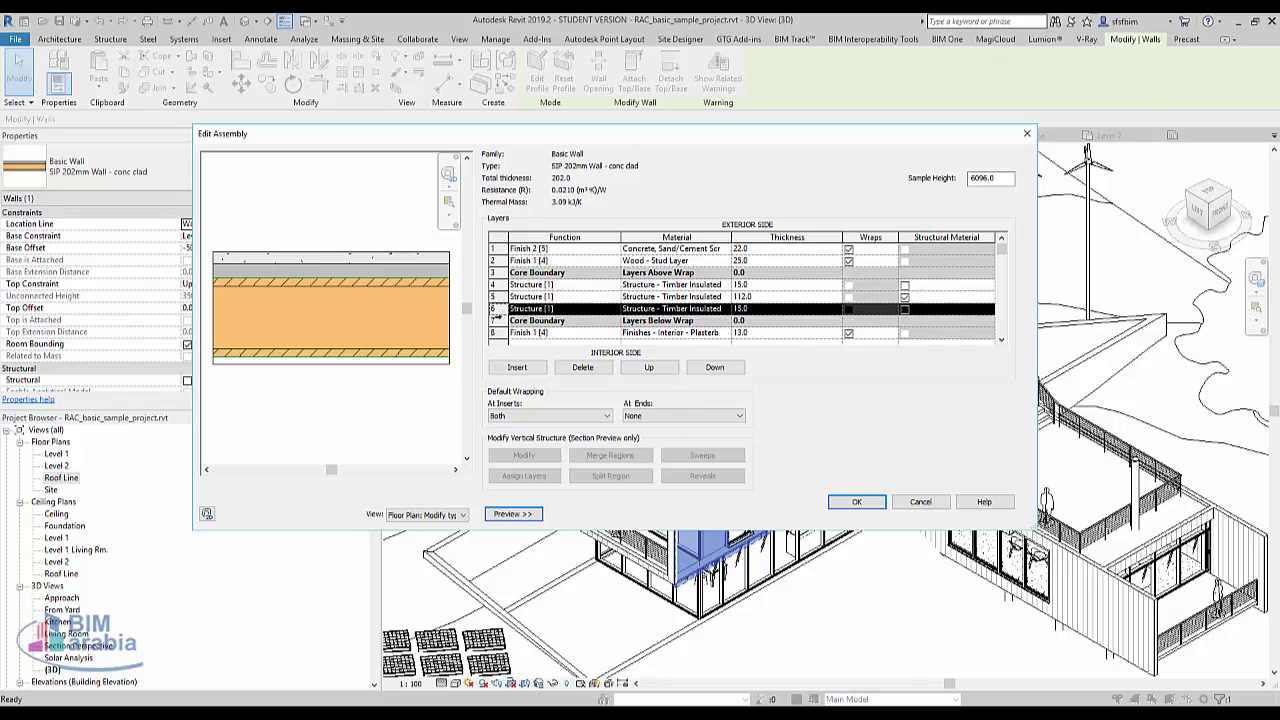
Switch the preview to Section view and inspect each core layer and the plasterboard finish
{"action": "left_click", "coordinate": [412, 514]}
{"action": "left_click", "coordinate": [420, 537]}
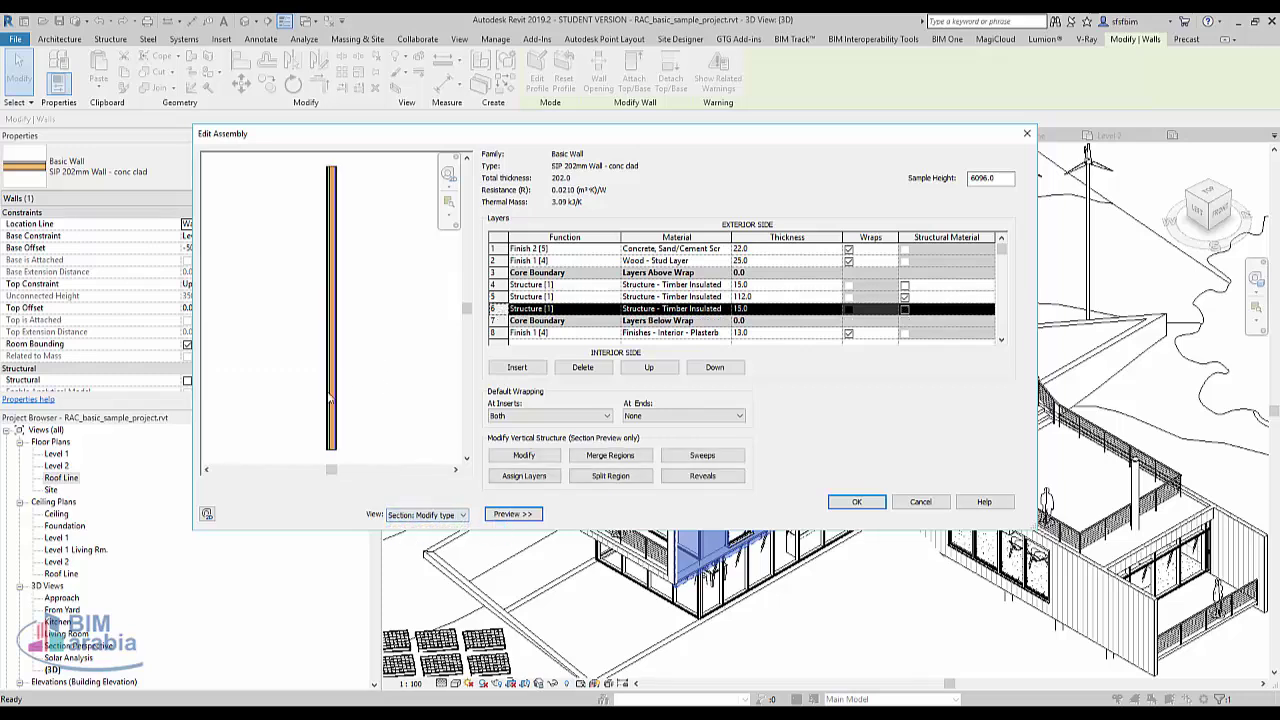
{"action": "scroll", "coordinate": [309, 435], "scroll_direction": "up", "scroll_amount": 5}
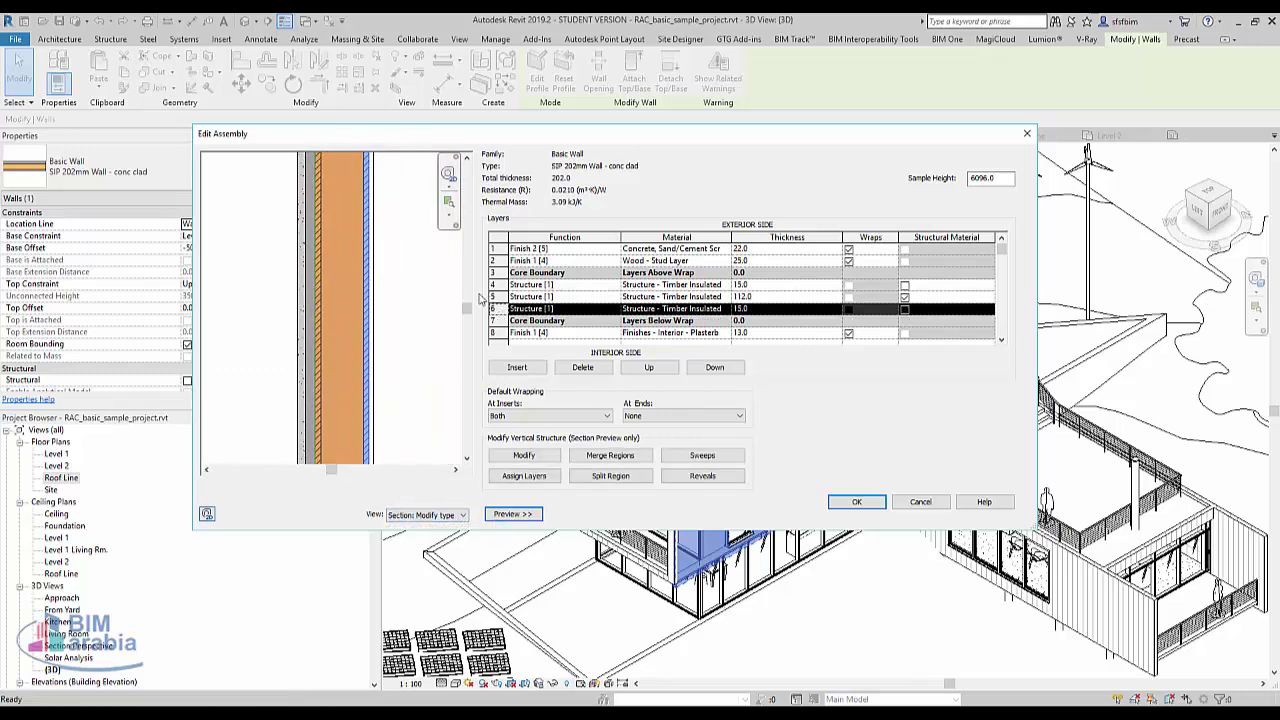
{"action": "left_click", "coordinate": [500, 297]}
{"action": "left_click", "coordinate": [500, 288]}
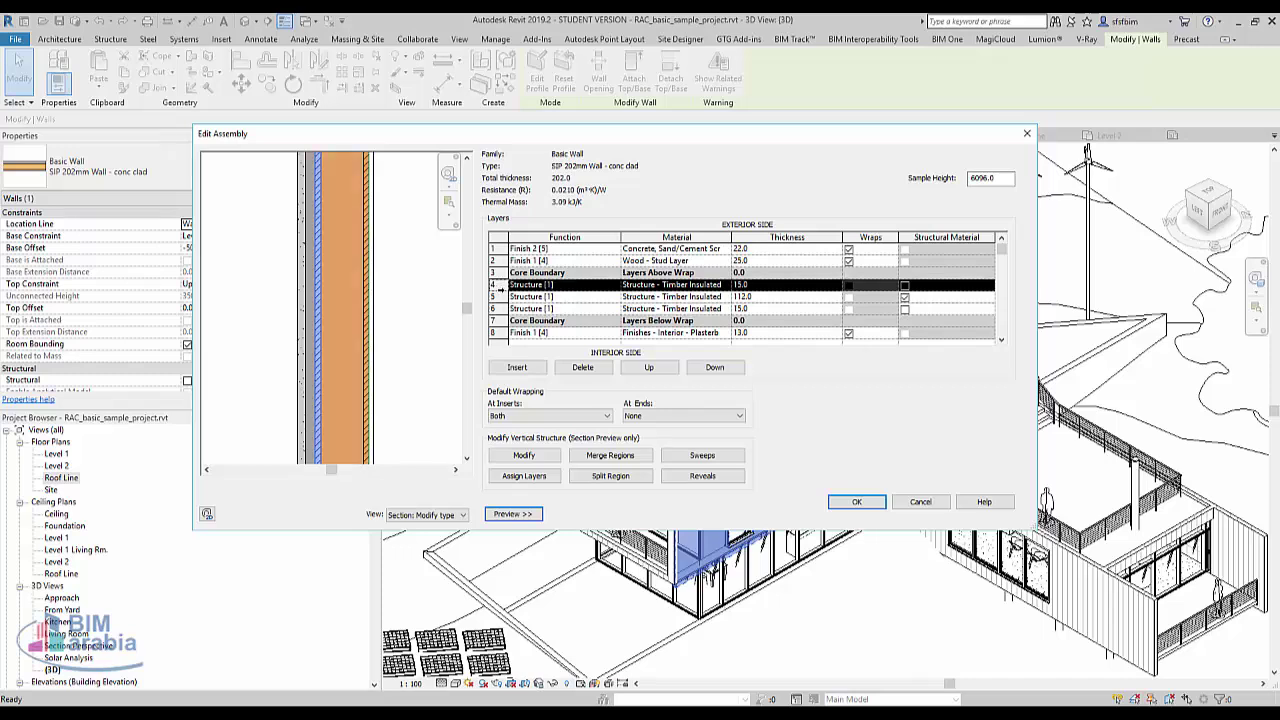
{"action": "left_click", "coordinate": [494, 297]}
{"action": "left_click", "coordinate": [494, 309]}
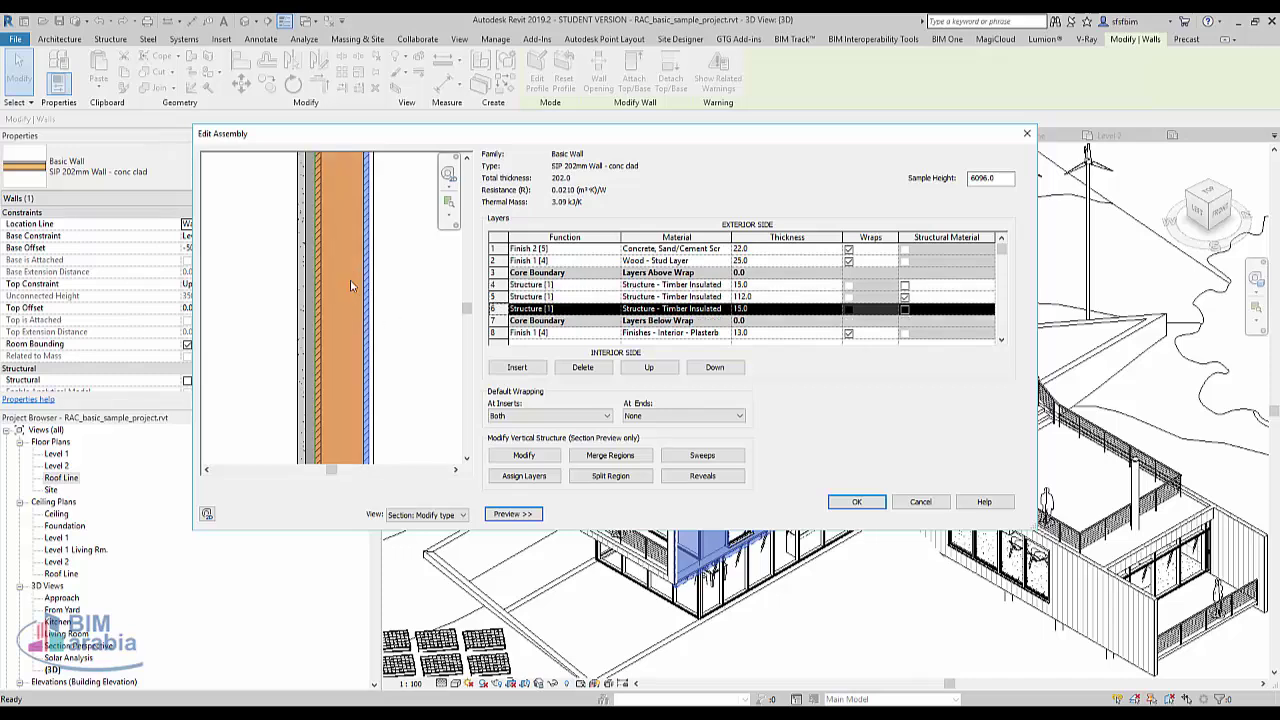
{"action": "left_click", "coordinate": [513, 335]}
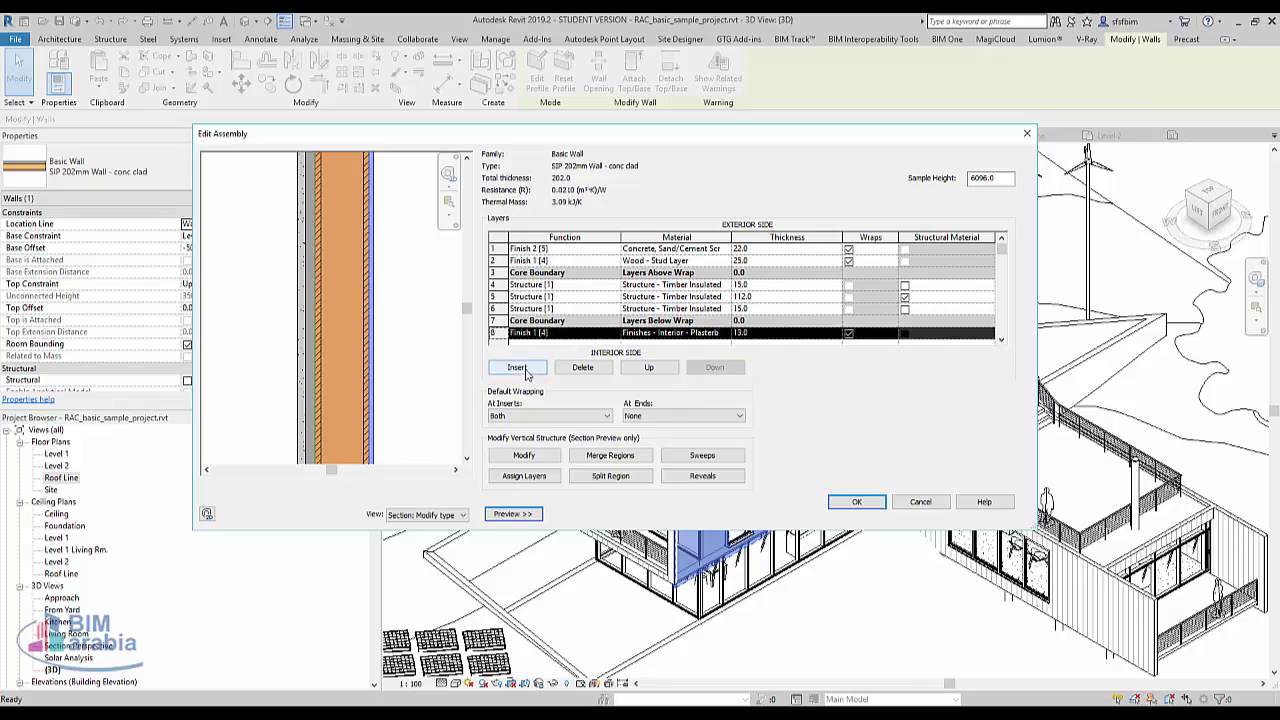
Add a trial Finish 1 layer to the wall, then delete it
{"action": "left_click", "coordinate": [520, 368]}
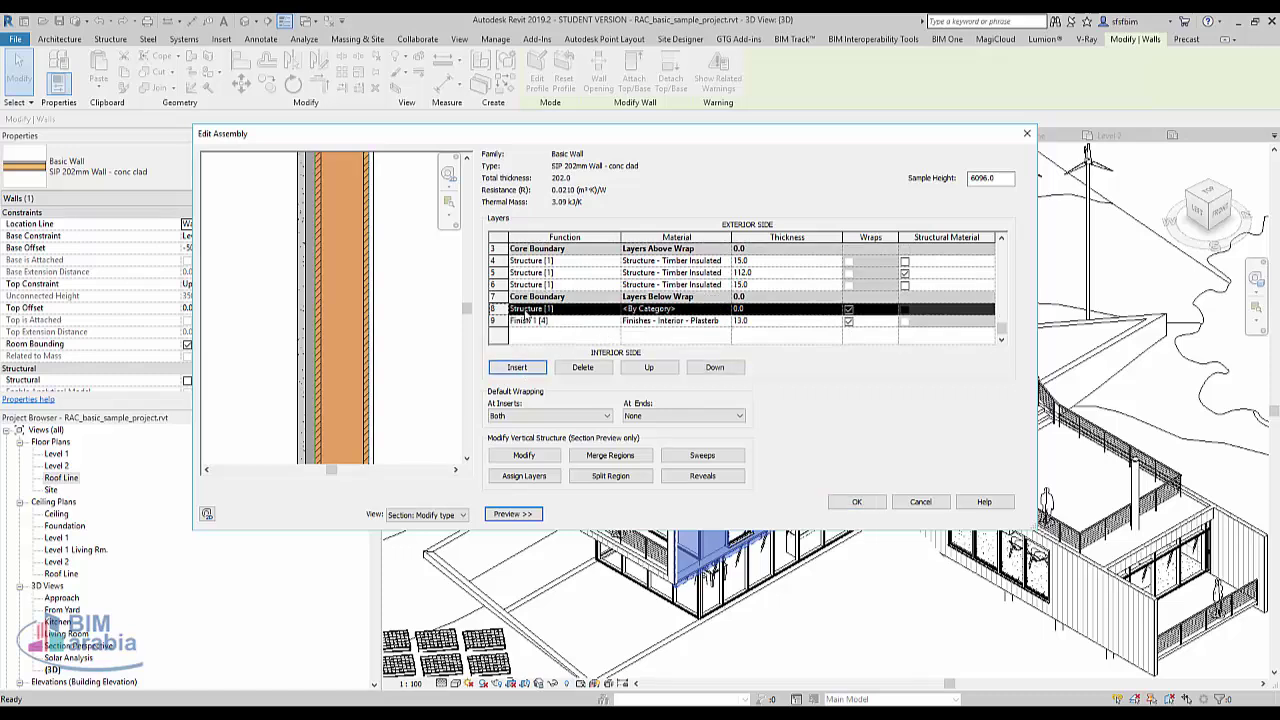
{"action": "left_click", "coordinate": [615, 311]}
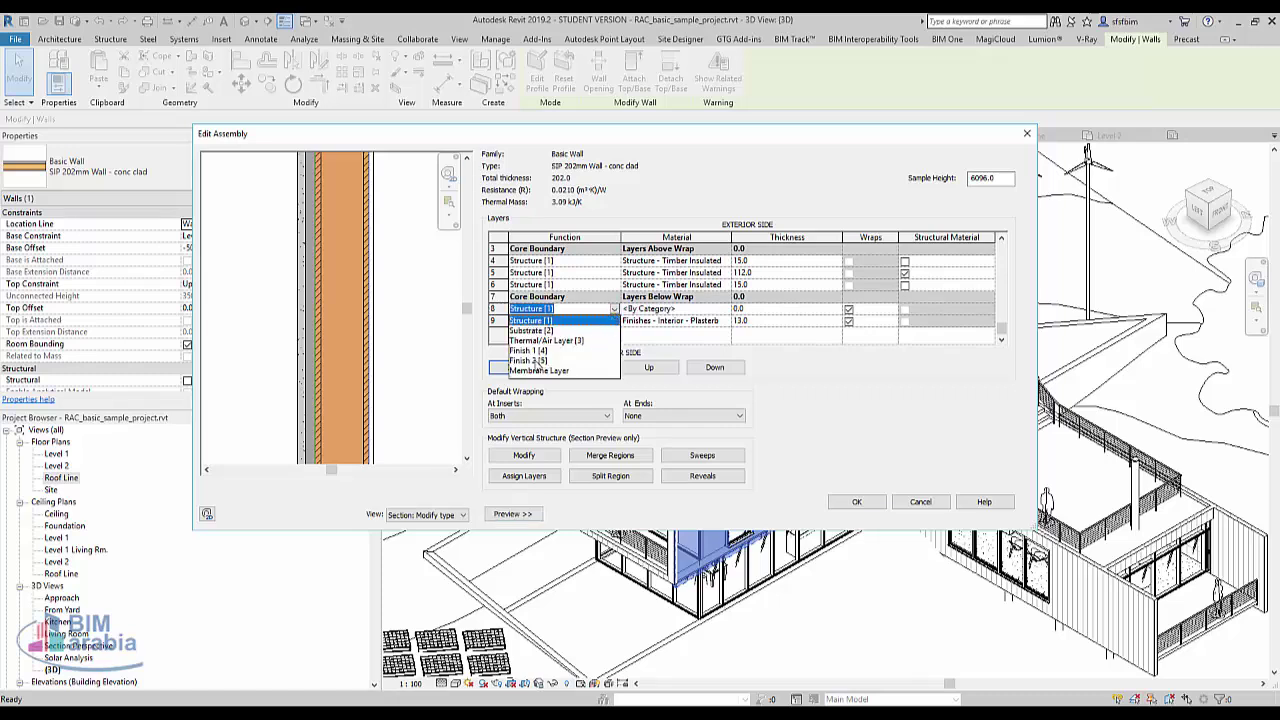
{"action": "left_click", "coordinate": [532, 351]}
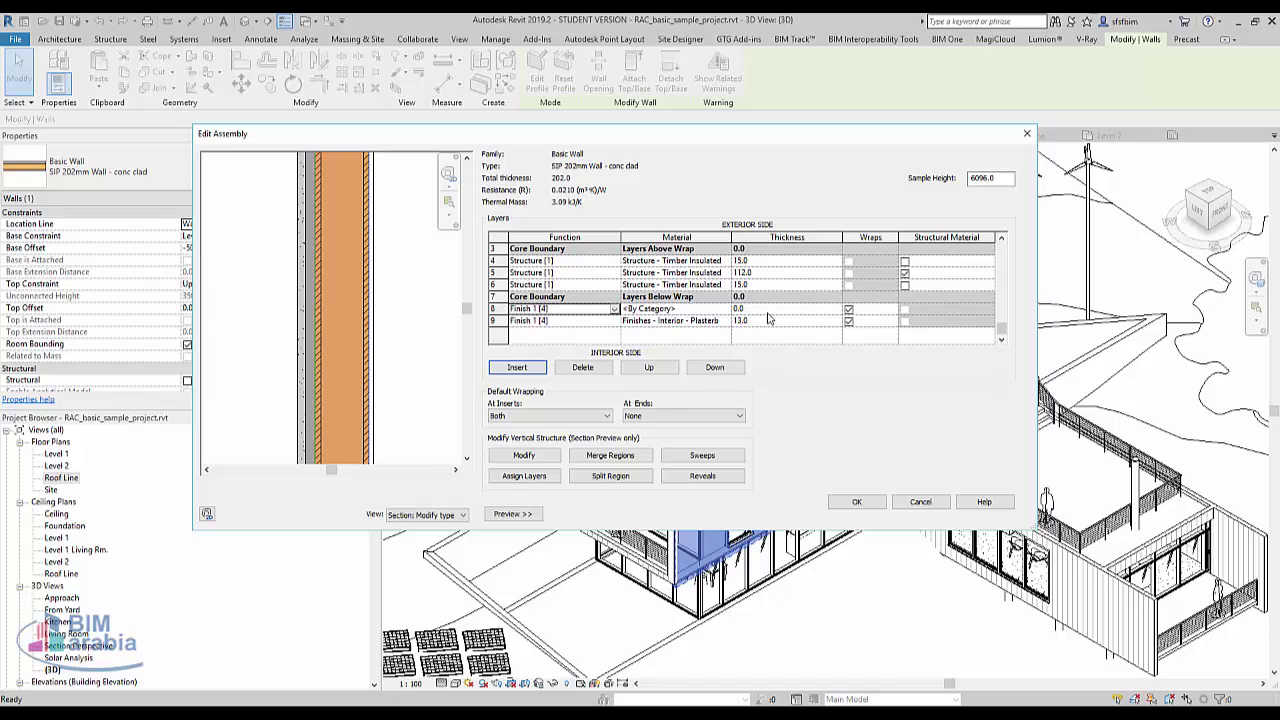
{"action": "left_click", "coordinate": [590, 368]}
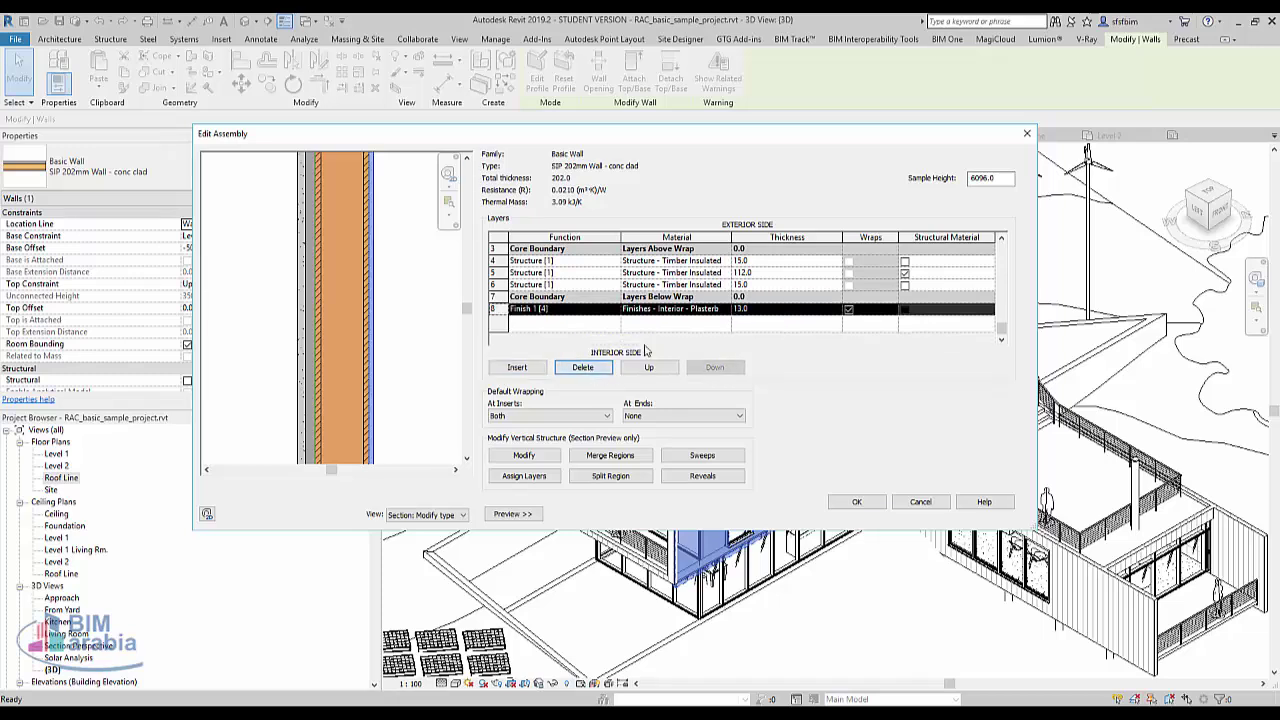
Open the Material Browser for the outer Concrete, Sand/Cement Screed finish layer
{"action": "left_click", "coordinate": [505, 250]}
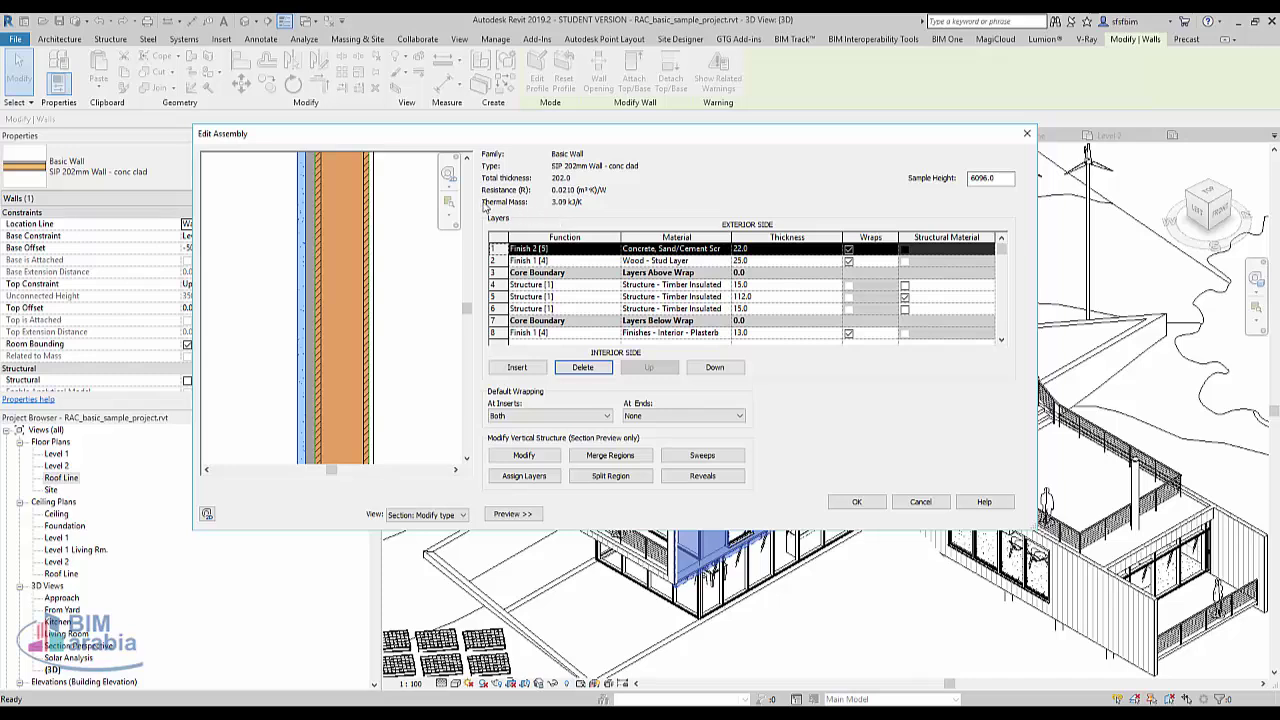
{"action": "left_click", "coordinate": [724, 249]}
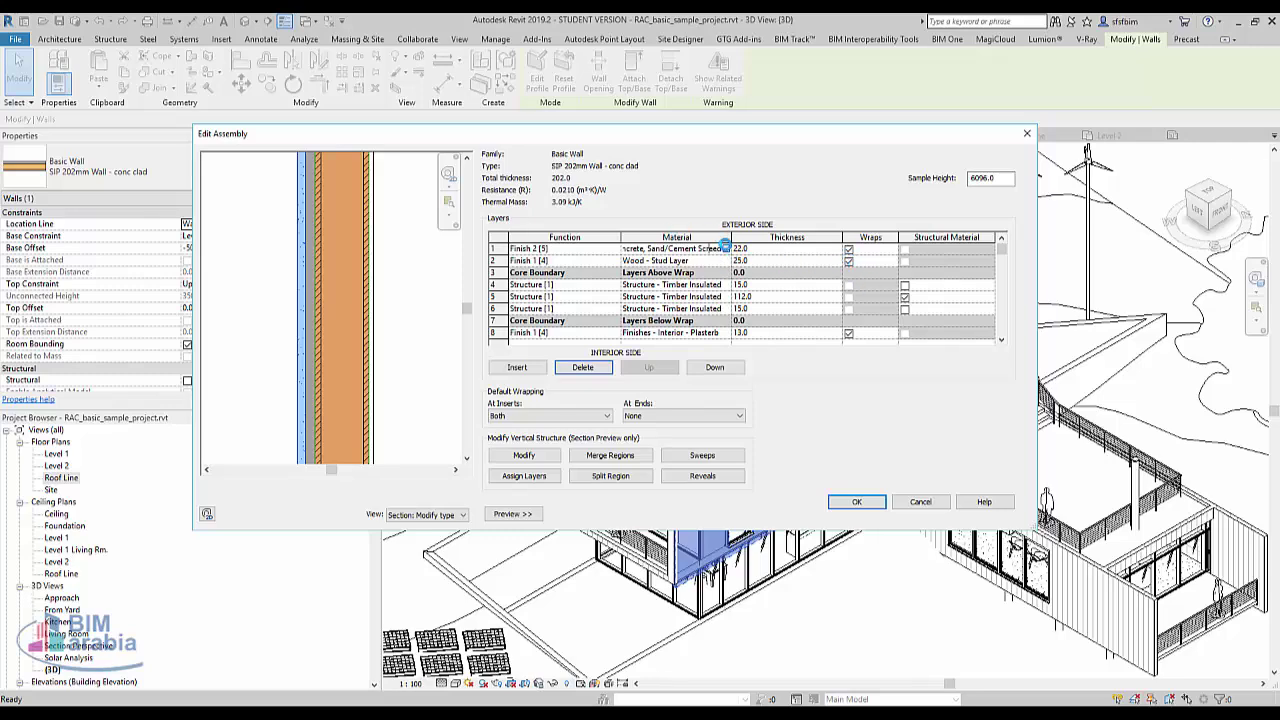
{"action": "left_click", "coordinate": [727, 248]}
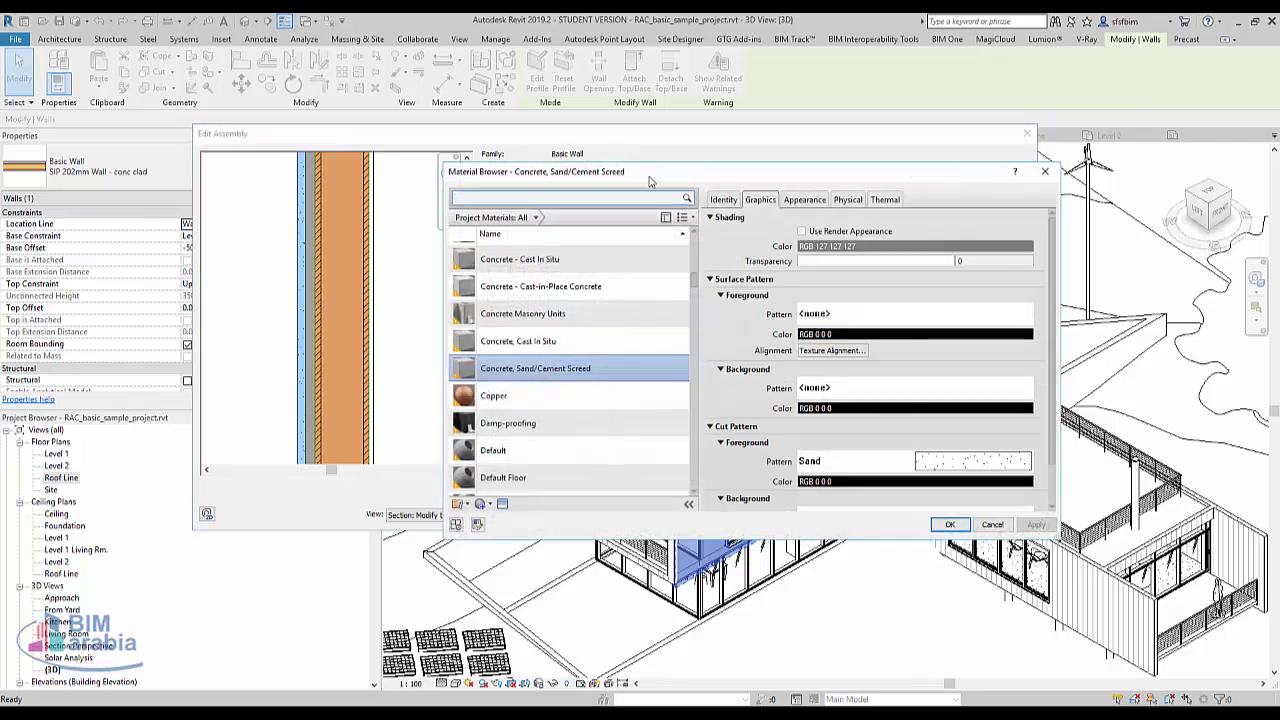
Check the screed's thermal properties, then select the Default material
{"action": "mouse_move", "coordinate": [646, 176]}
{"action": "left_mouse_down"}
{"action": "mouse_move", "coordinate": [655, 265]}
{"action": "mouse_move", "coordinate": [463, 262]}
{"action": "left_mouse_up"}
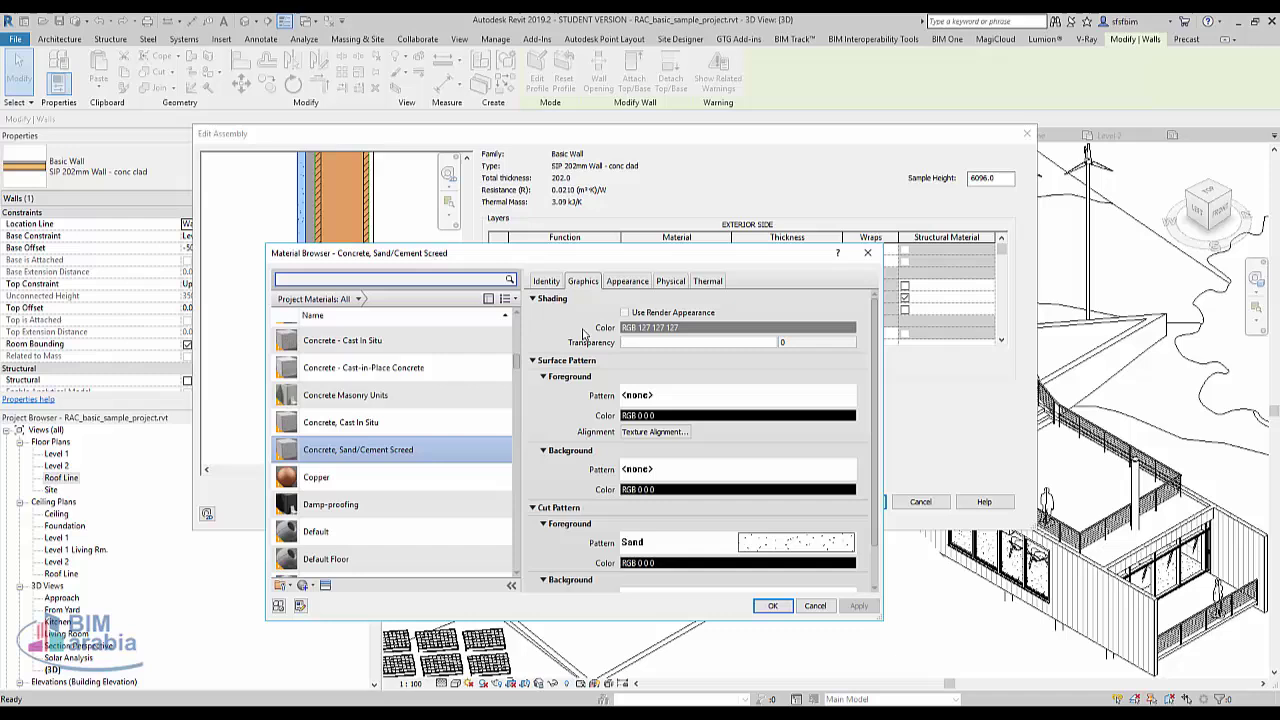
{"action": "left_click", "coordinate": [708, 283]}
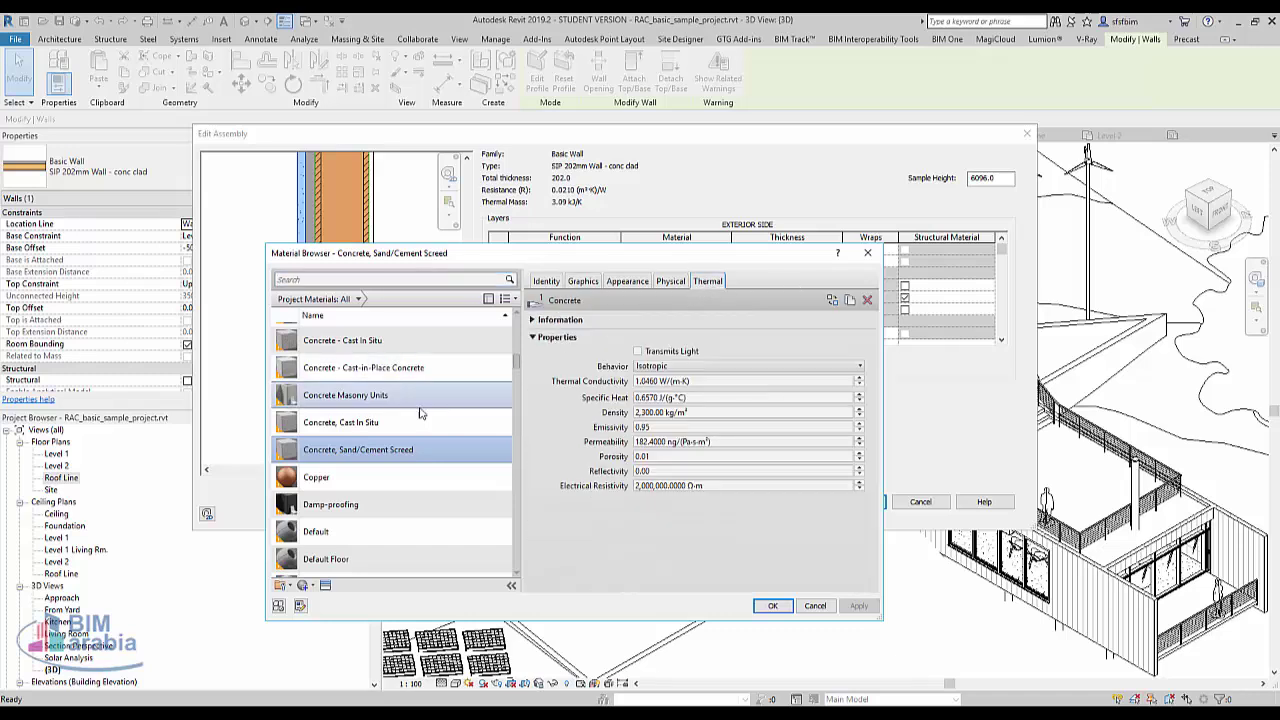
{"action": "left_click", "coordinate": [377, 500]}
{"action": "left_click", "coordinate": [374, 531]}
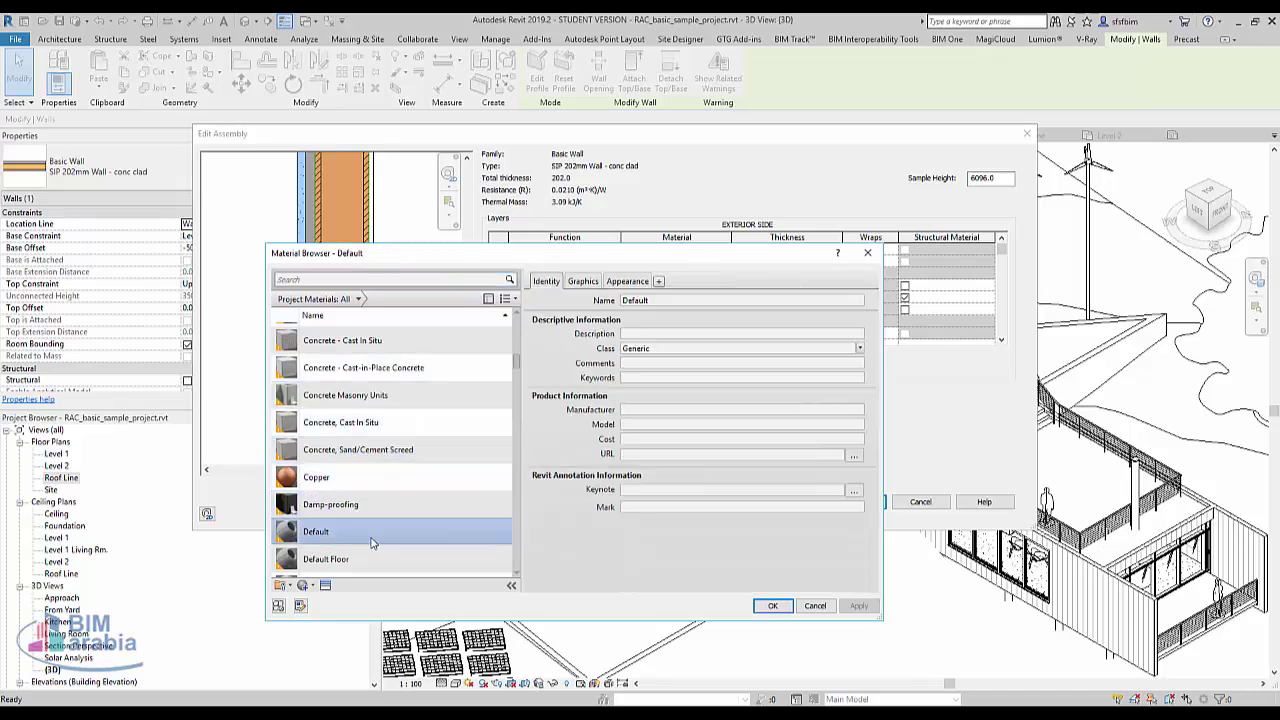
Give the Default material the Aluminum thermal asset from the Asset Browser
{"action": "left_click", "coordinate": [658, 281]}
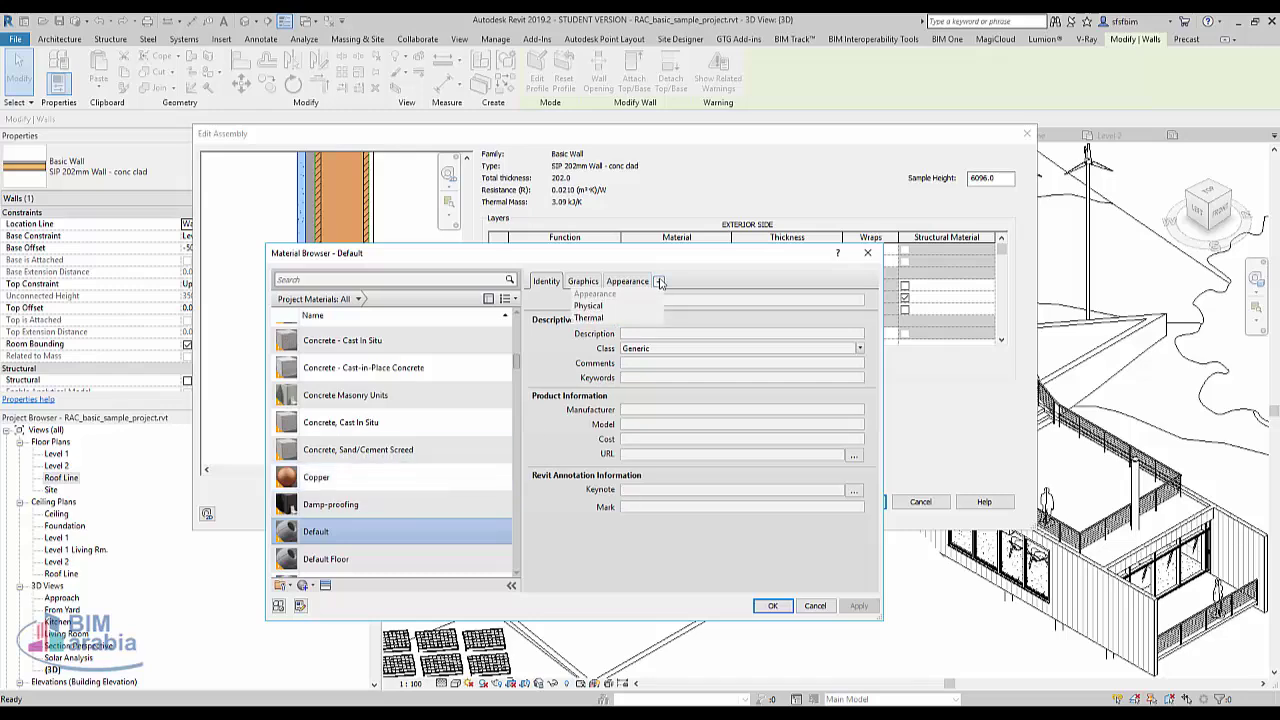
{"action": "left_click", "coordinate": [628, 307]}
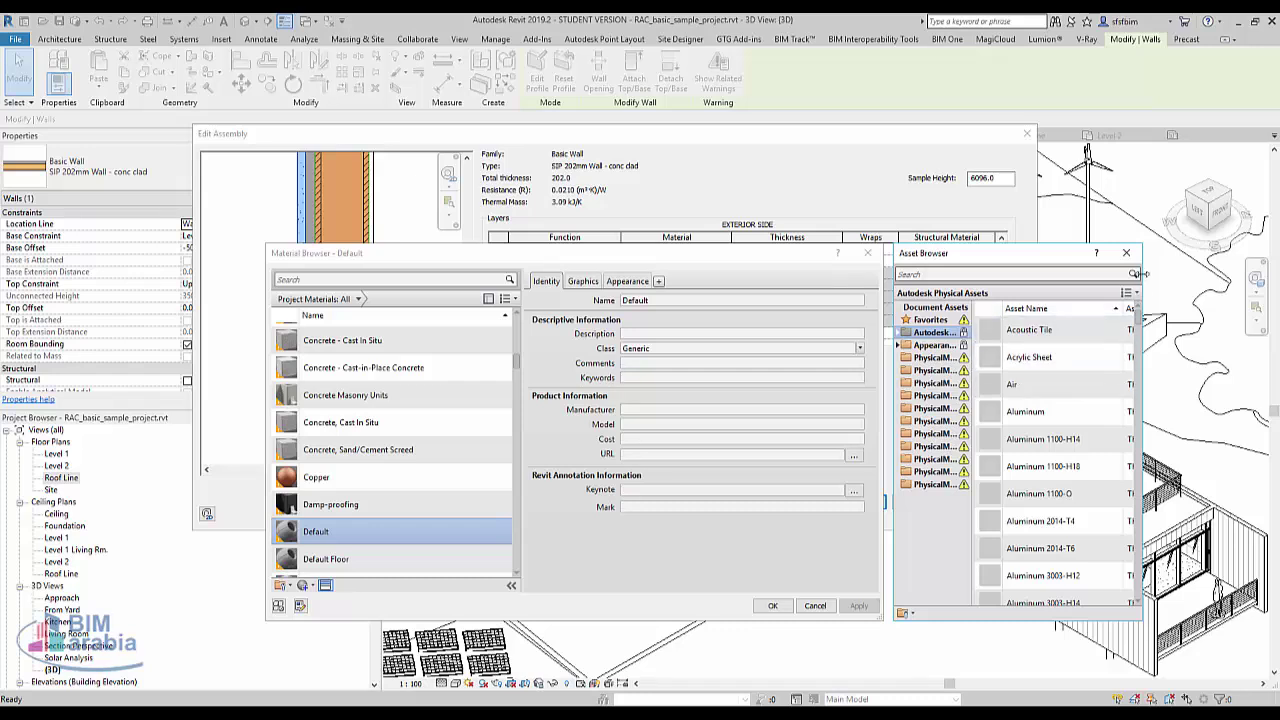
{"action": "scroll", "coordinate": [1080, 370], "scroll_direction": "down", "scroll_amount": 1}
{"action": "double_click", "coordinate": [1030, 400]}
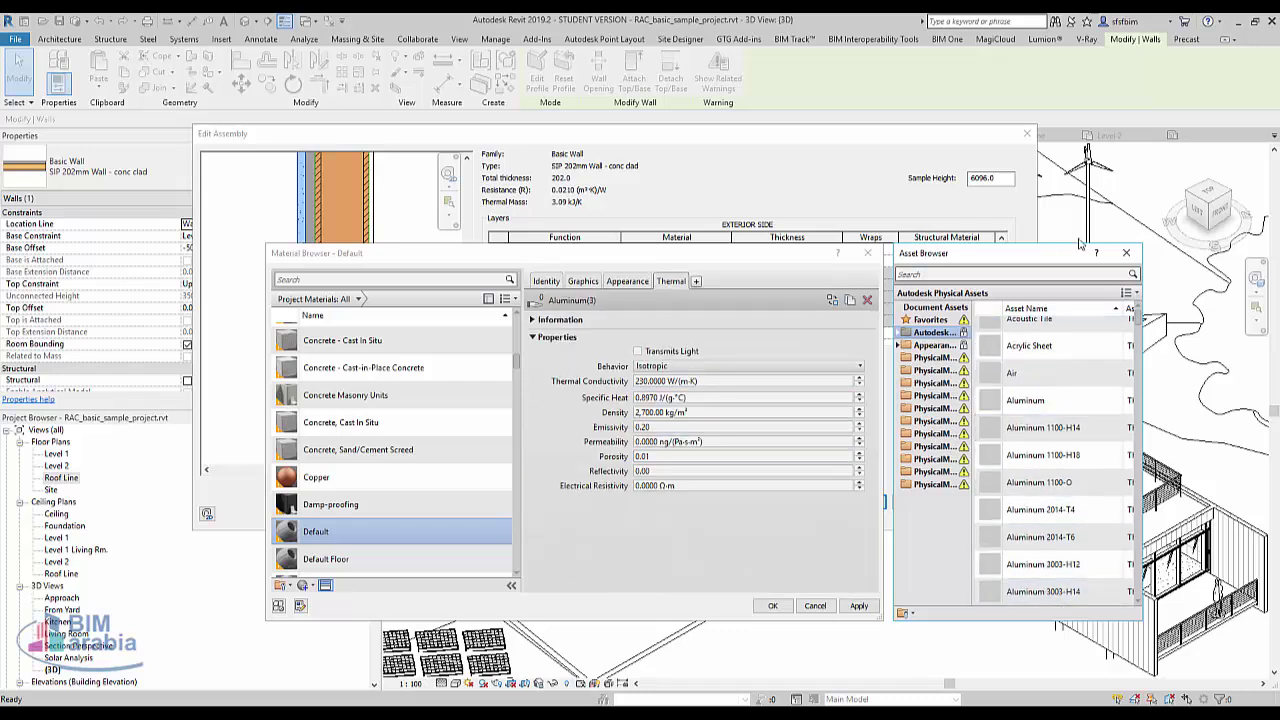
{"action": "left_click", "coordinate": [1124, 254]}
Select Concrete, Sand/Cement Screed and view its thermal properties
{"action": "left_click", "coordinate": [385, 428]}
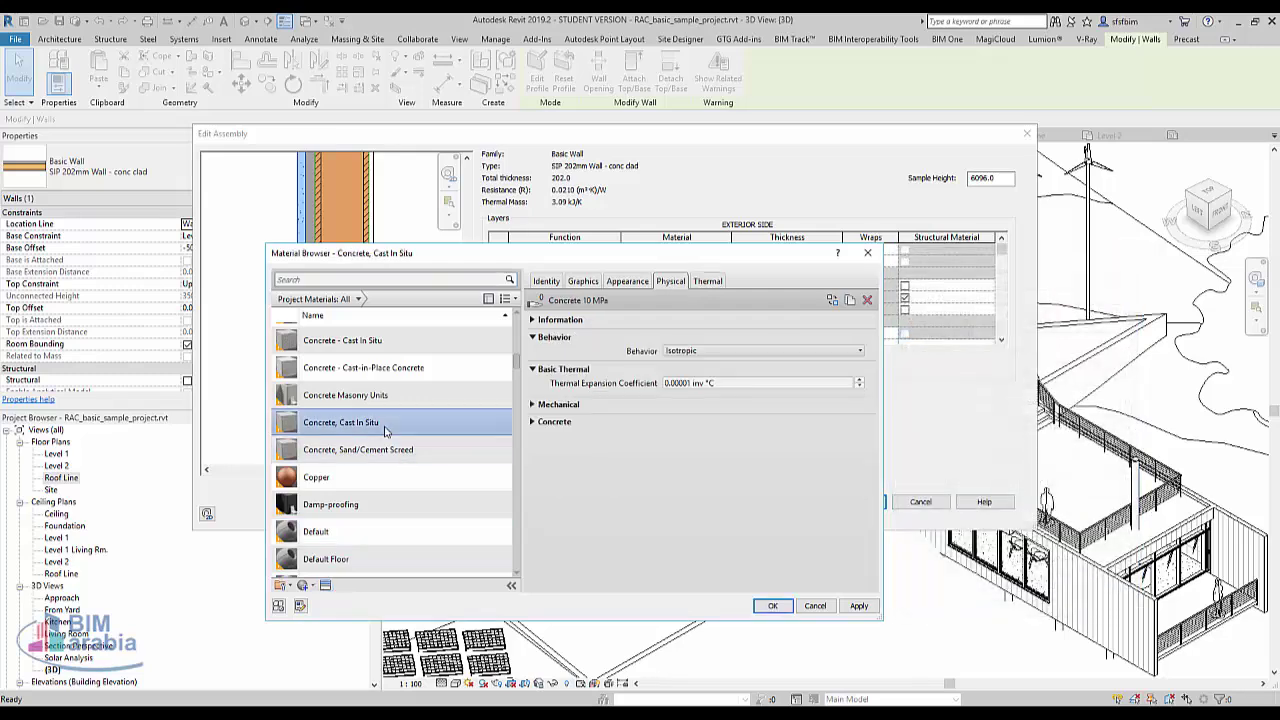
{"action": "left_click_drag", "start_coordinate": [766, 254], "coordinate": [770, 310]}
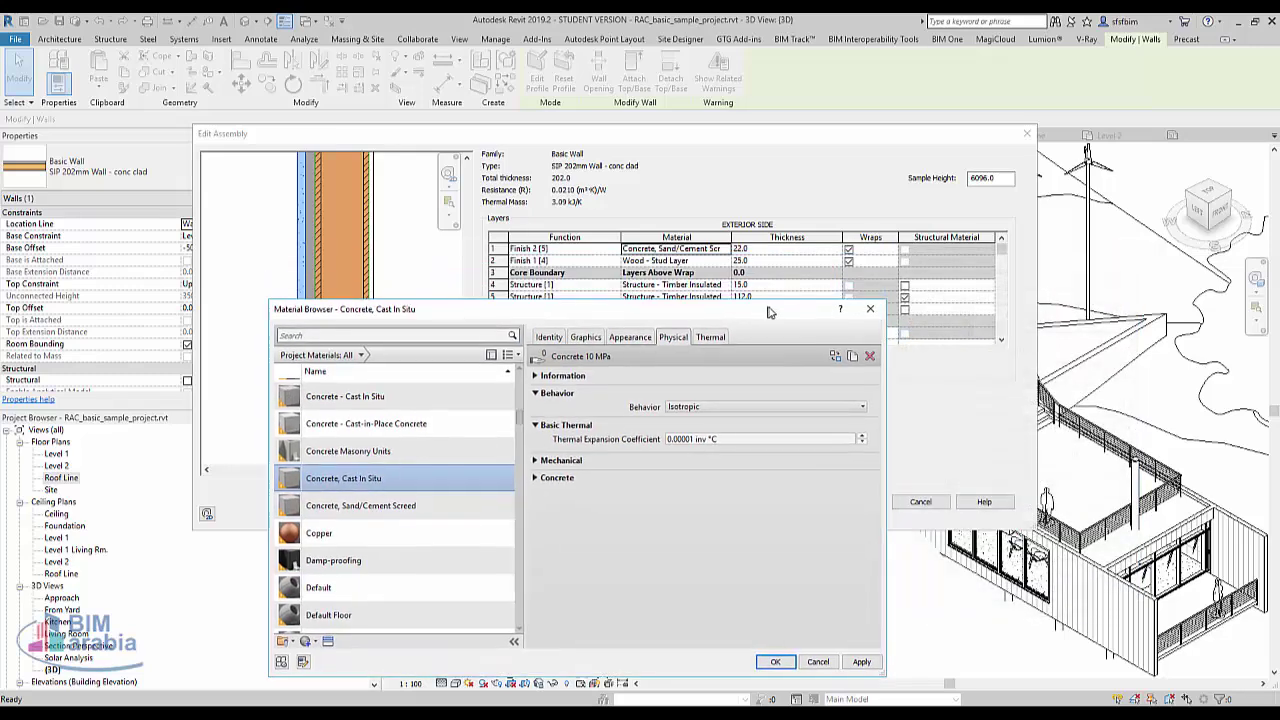
{"action": "left_click", "coordinate": [402, 506]}
{"action": "left_click", "coordinate": [713, 336]}
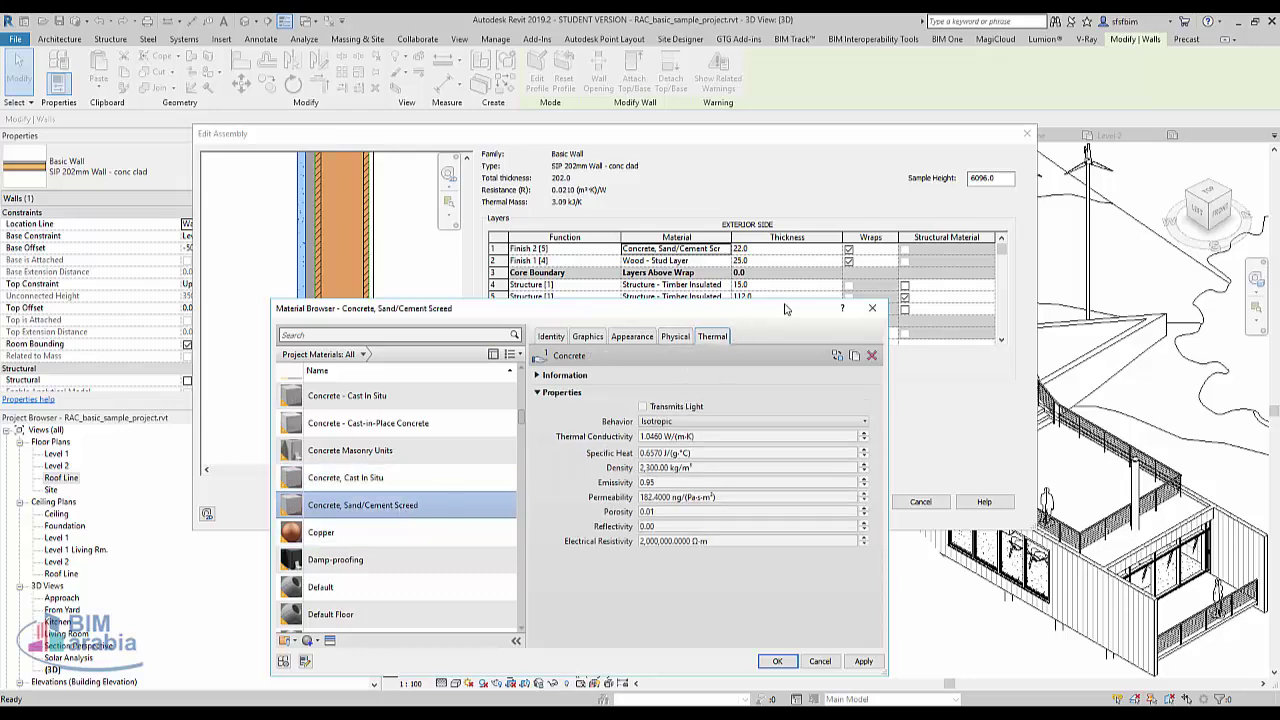
{"action": "left_click_drag", "start_coordinate": [784, 310], "coordinate": [553, 152]}
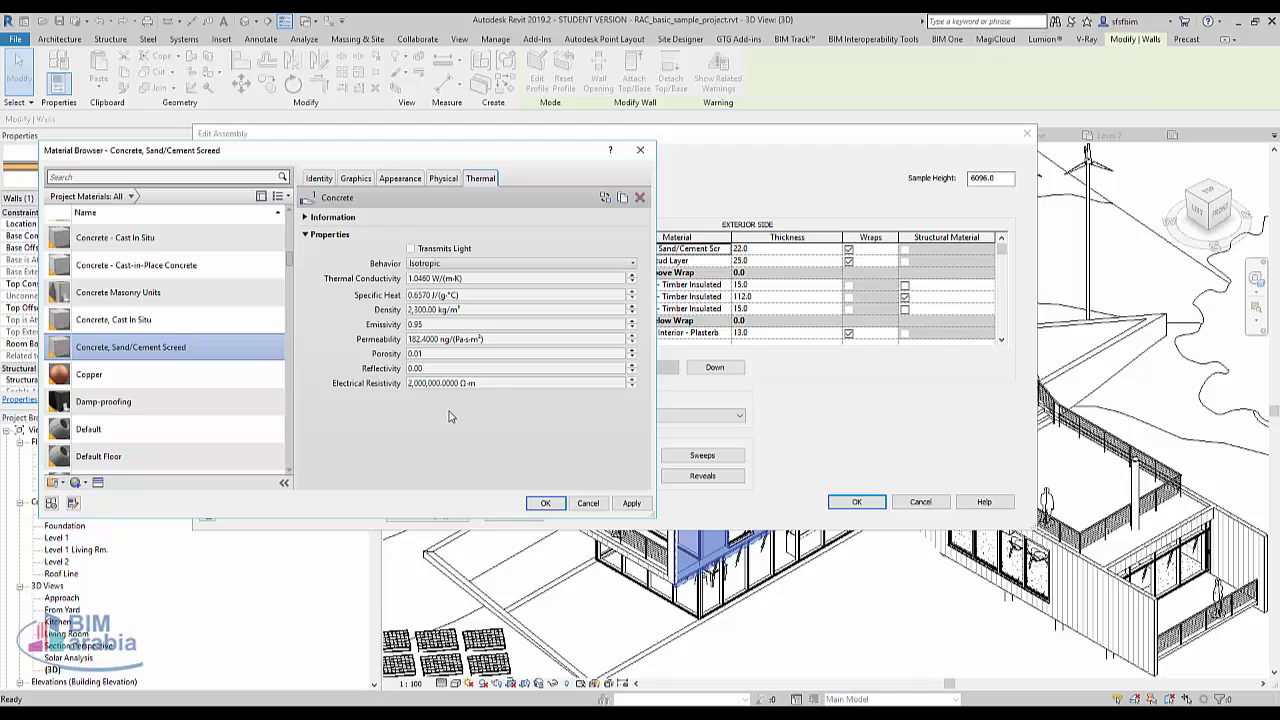
Browse the concrete and Cleansteel materials, returning to Concrete, Sand/Cement Screed
{"action": "left_click", "coordinate": [177, 322]}
{"action": "left_click", "coordinate": [168, 268]}
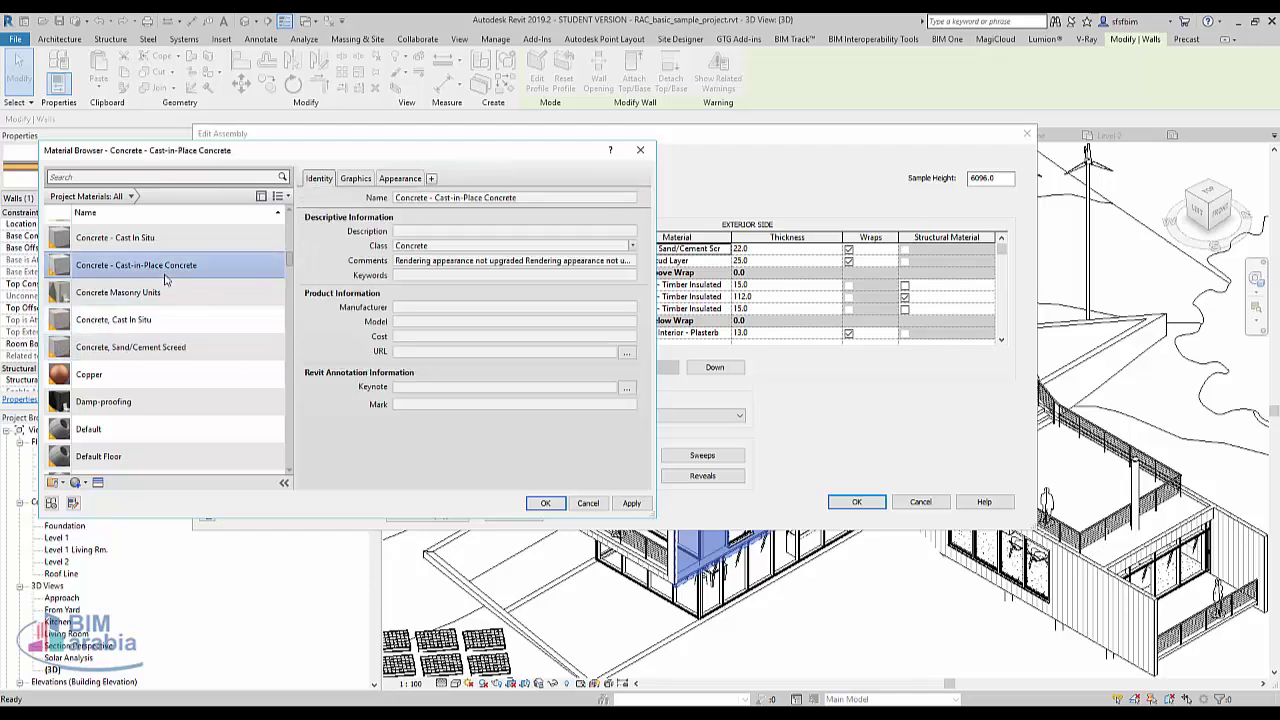
{"action": "scroll", "coordinate": [167, 283], "scroll_direction": "up", "scroll_amount": 1}
{"action": "left_click", "coordinate": [193, 263]}
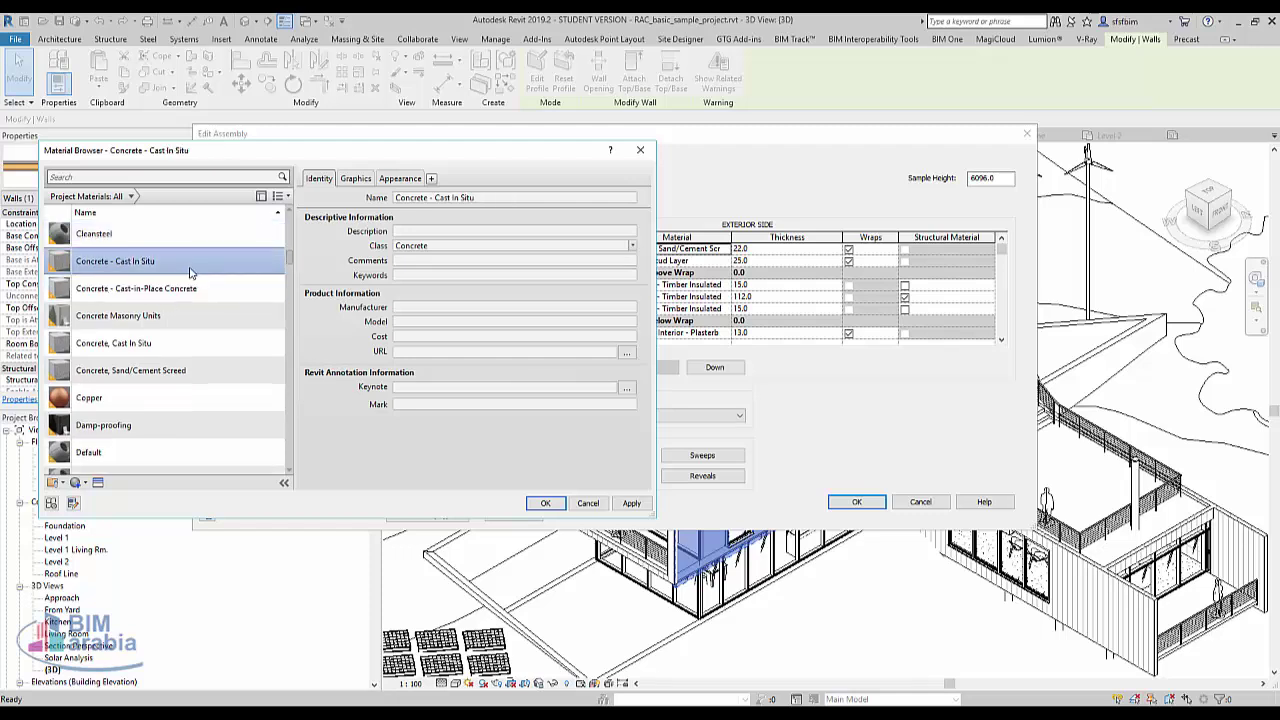
{"action": "left_click", "coordinate": [193, 243]}
{"action": "left_click", "coordinate": [193, 370]}
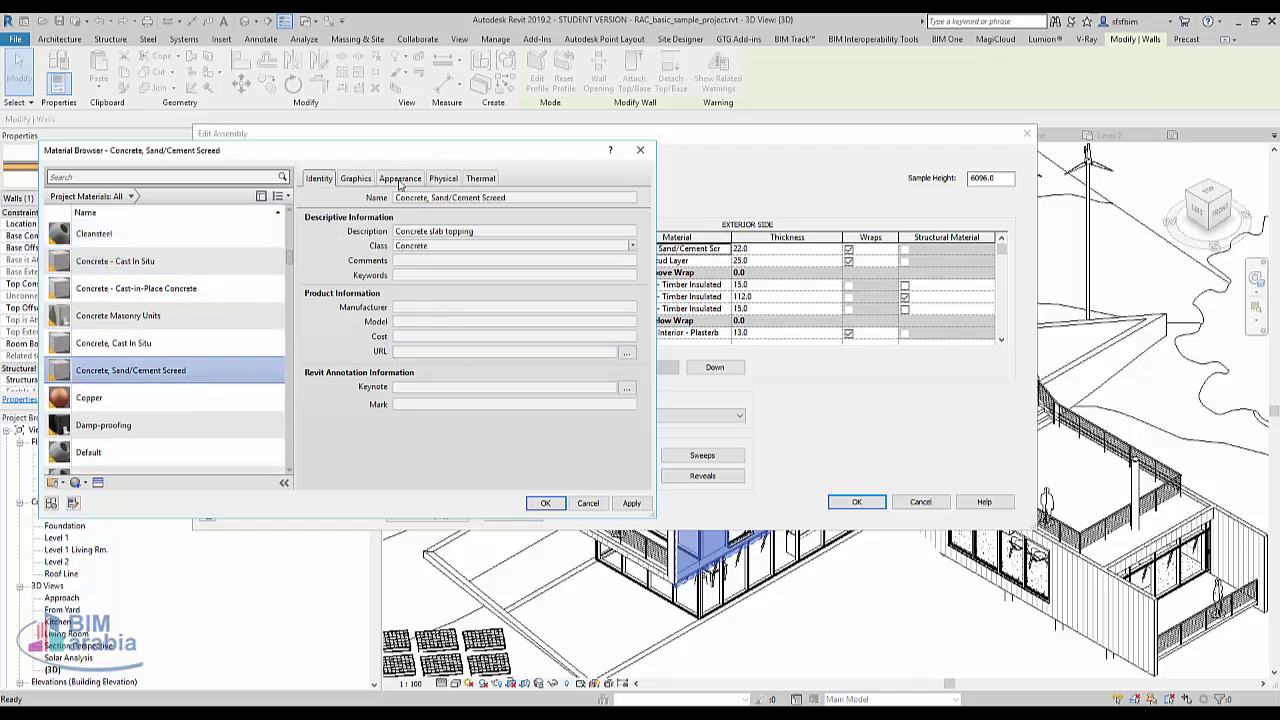
Review the screed's Thermal, Physical, Appearance, Graphics and Identity tabs, ending on Thermal
{"action": "left_click", "coordinate": [480, 180]}
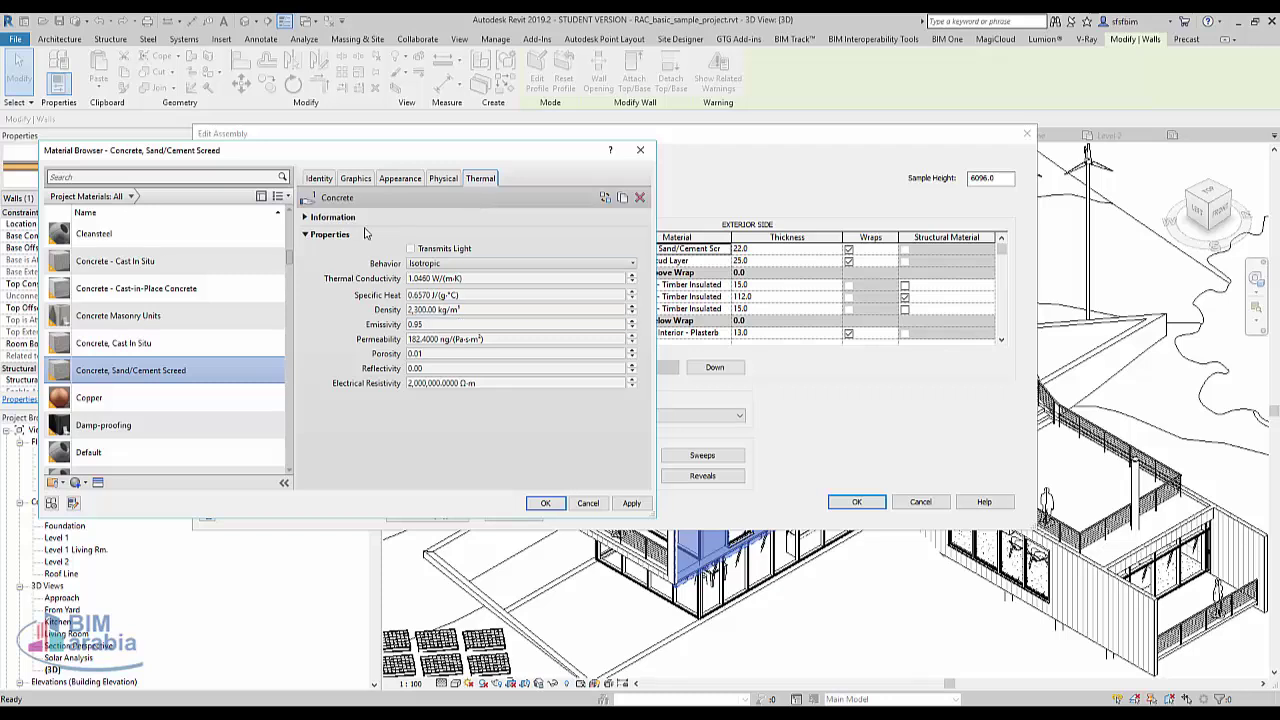
{"action": "left_click", "coordinate": [443, 181]}
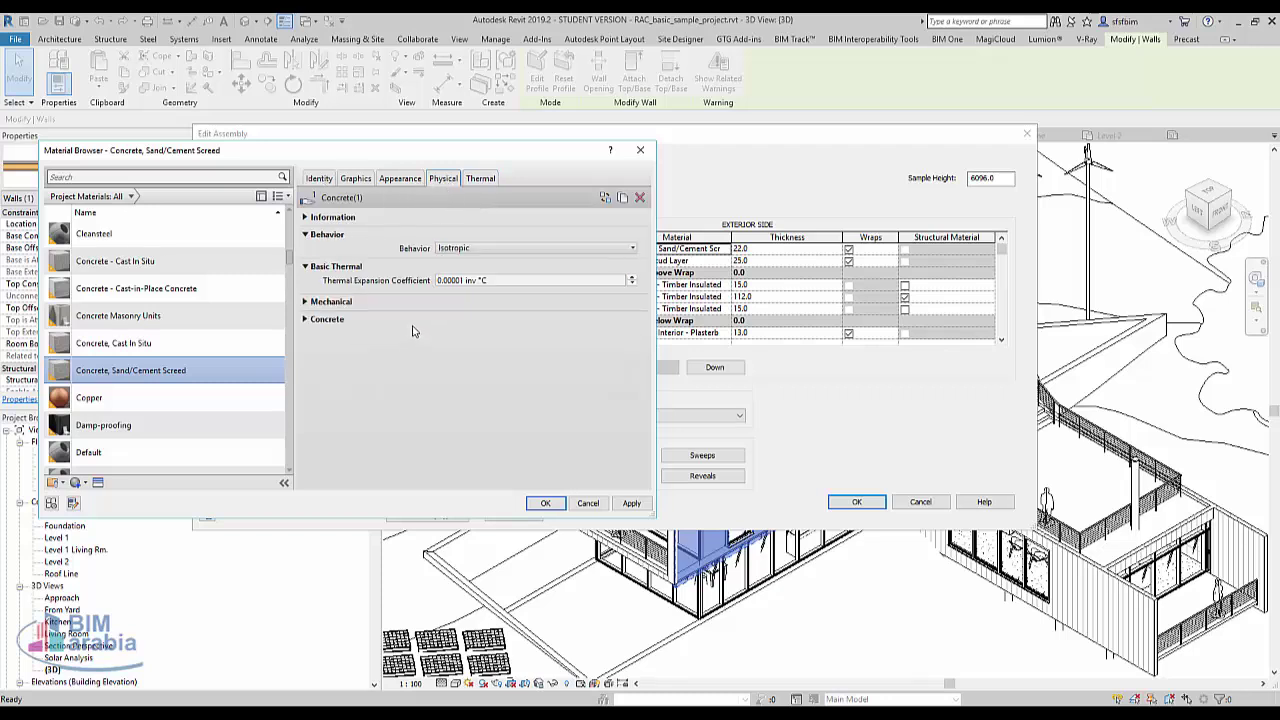
{"action": "left_click", "coordinate": [389, 183]}
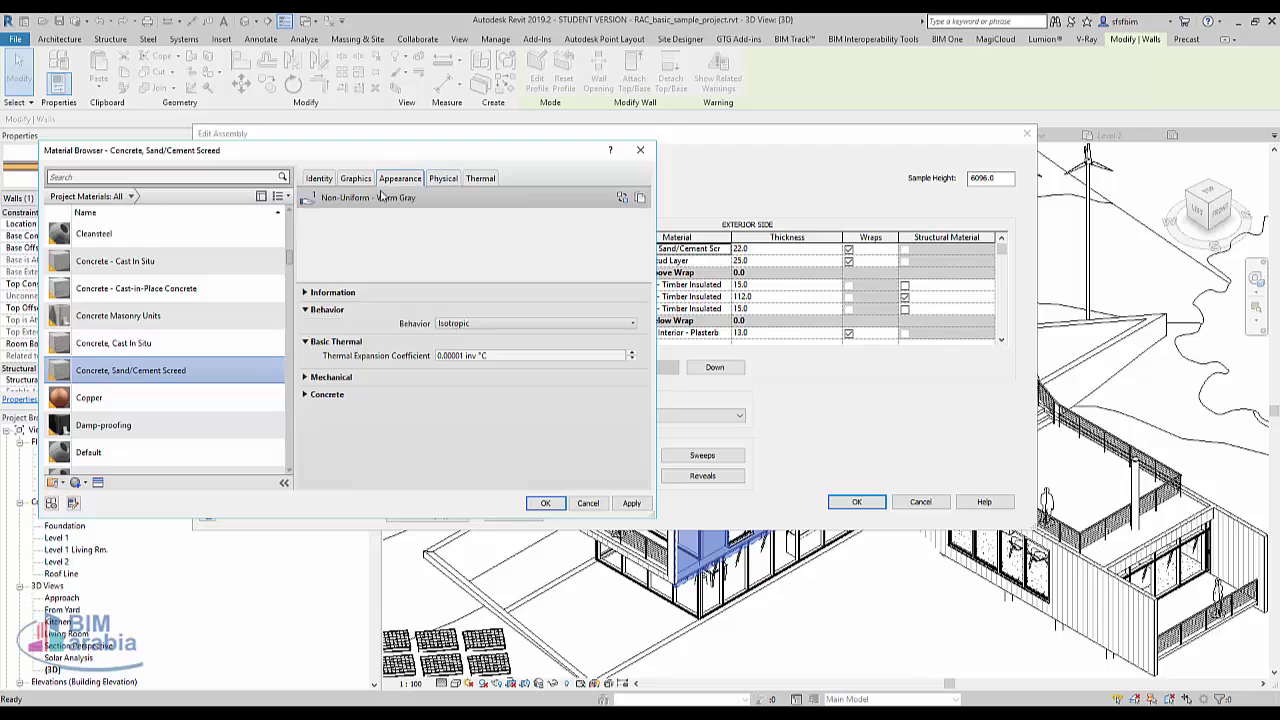
{"action": "left_click", "coordinate": [355, 185]}
{"action": "left_click", "coordinate": [323, 181]}
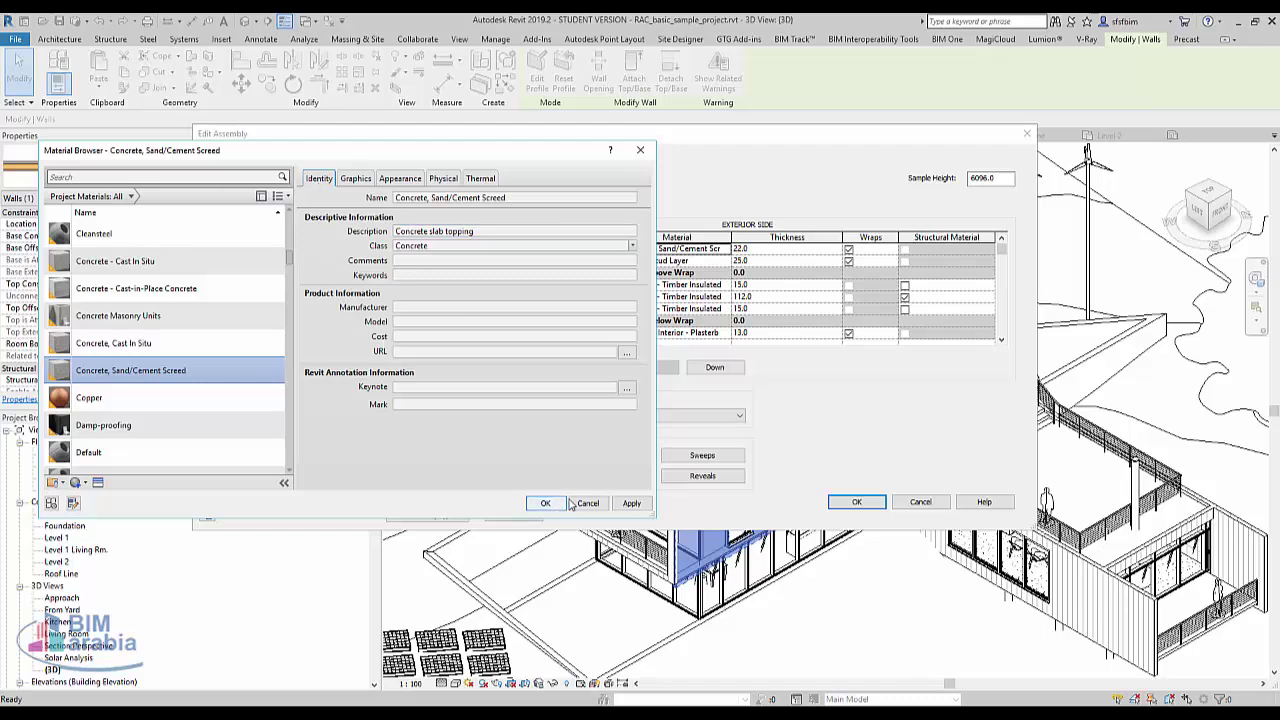
{"action": "left_click", "coordinate": [478, 179]}
{"action": "scroll", "coordinate": [163, 400], "scroll_direction": "down", "scroll_amount": 2}
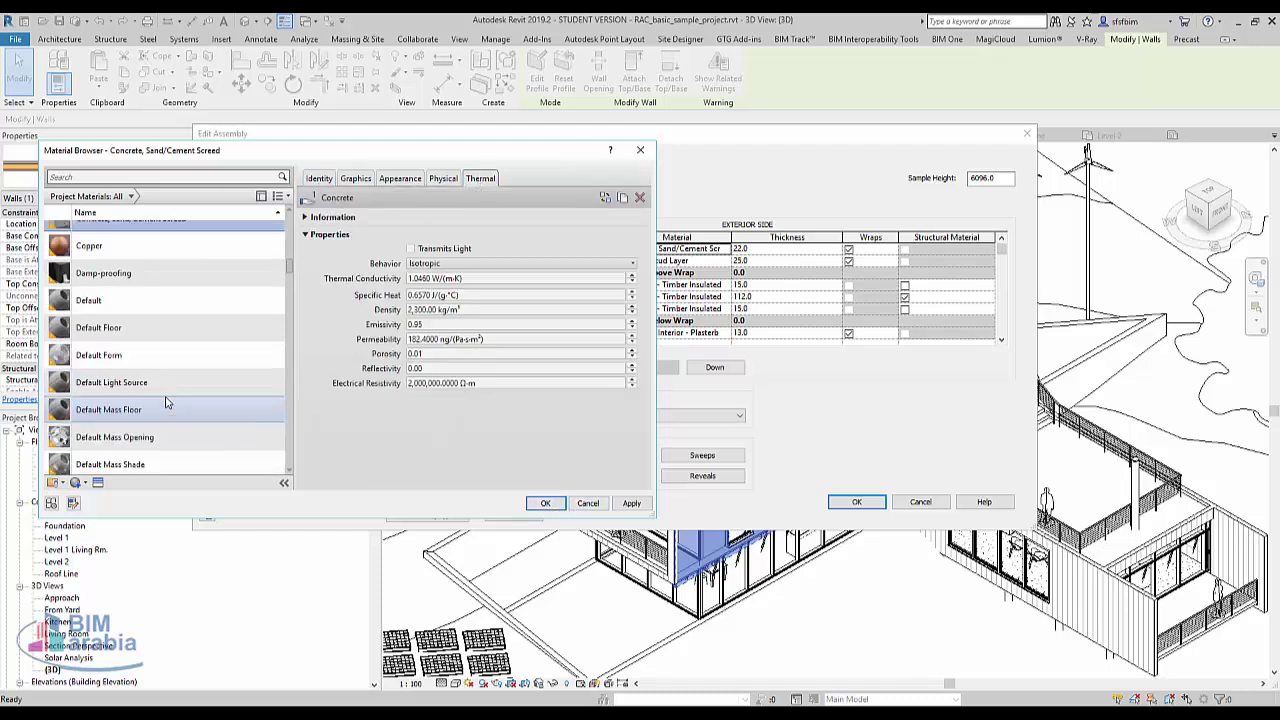
{"action": "scroll", "coordinate": [168, 438], "scroll_direction": "down", "scroll_amount": 1}
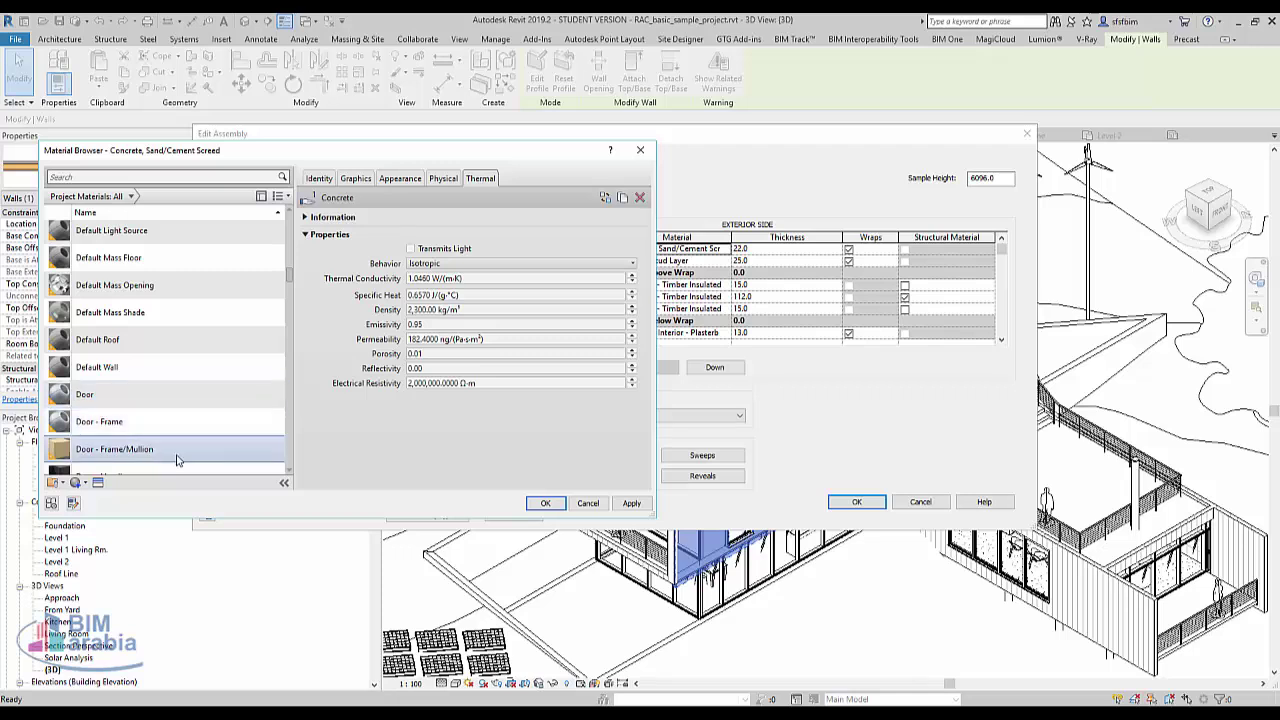
{"action": "scroll", "coordinate": [172, 452], "scroll_direction": "down", "scroll_amount": 3}
Browse the finish and Glass materials down to Gypsum Wall Board and select it
{"action": "left_click", "coordinate": [168, 416]}
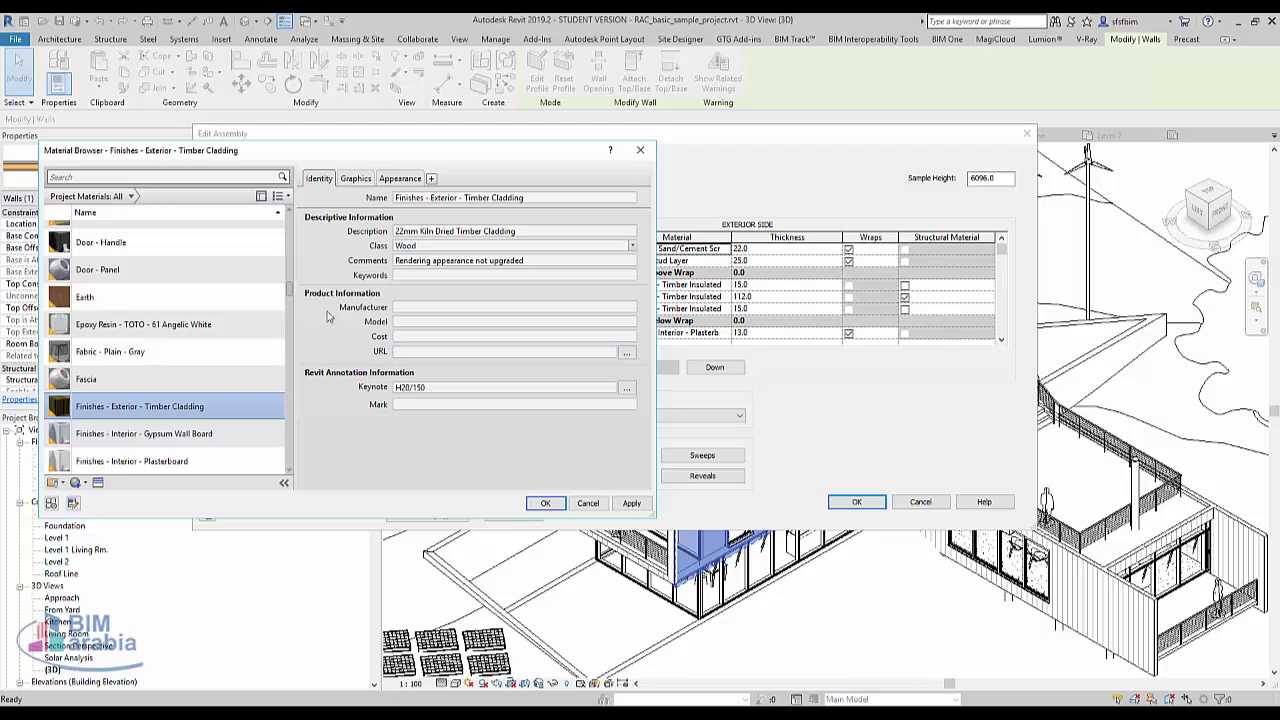
{"action": "left_click", "coordinate": [220, 437]}
{"action": "left_click", "coordinate": [212, 466]}
{"action": "scroll", "coordinate": [212, 471], "scroll_direction": "down", "scroll_amount": 2}
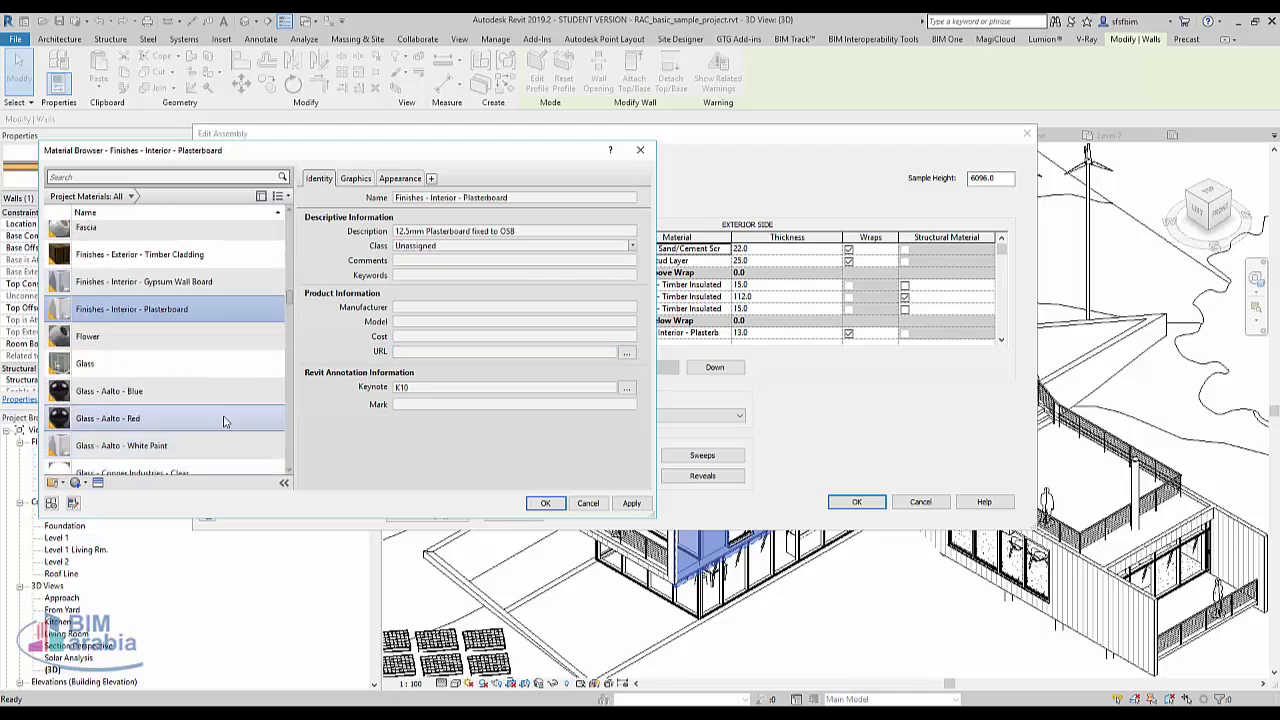
{"action": "left_click", "coordinate": [200, 364]}
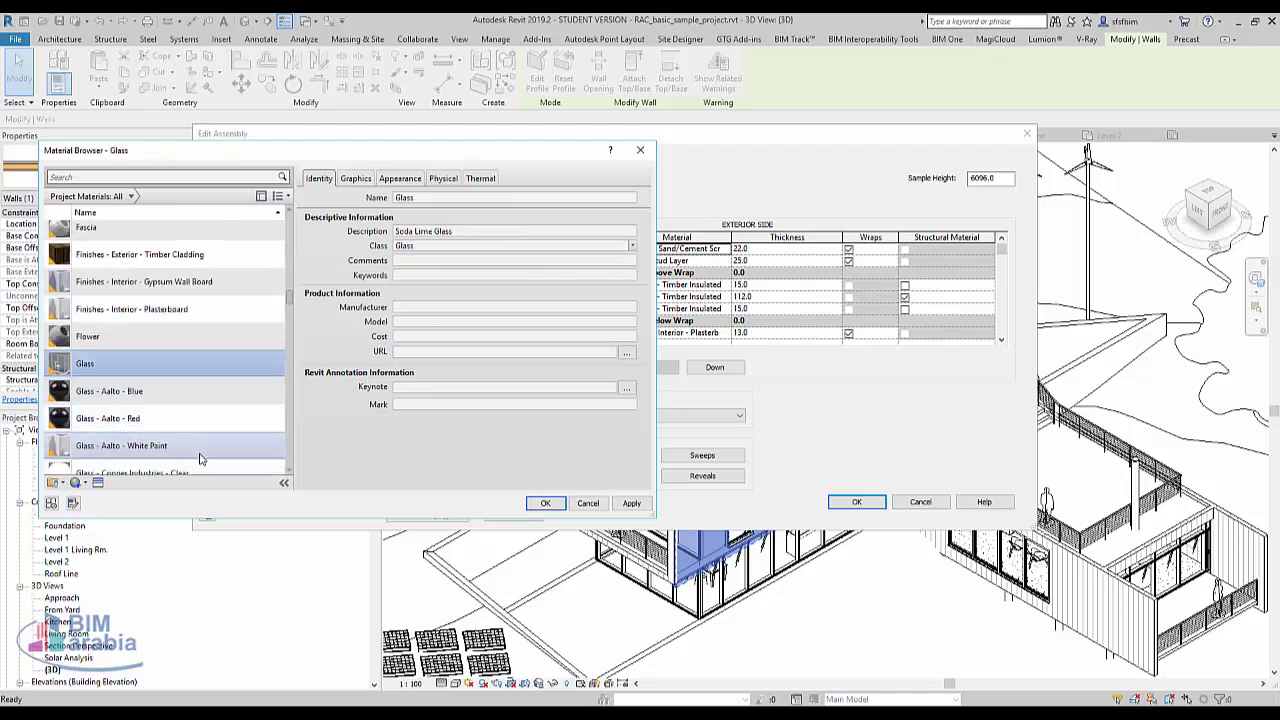
{"action": "scroll", "coordinate": [200, 437], "scroll_direction": "down", "scroll_amount": 3}
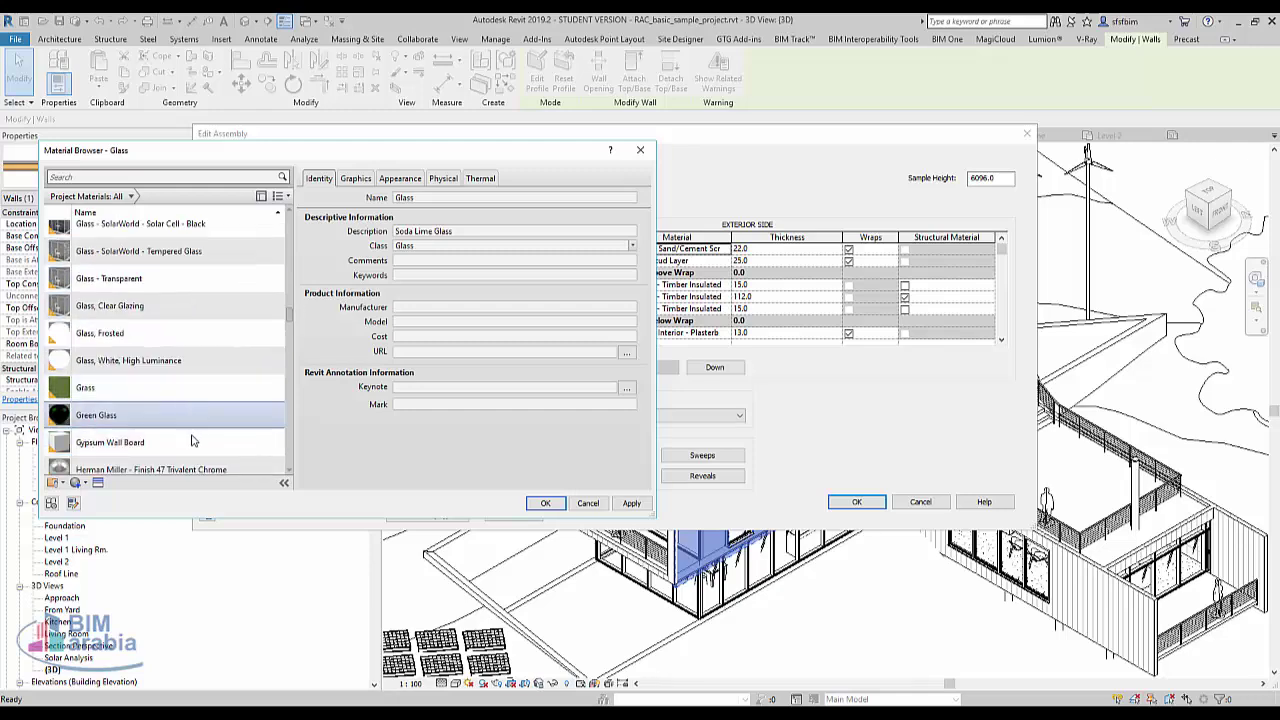
{"action": "left_click", "coordinate": [194, 445]}
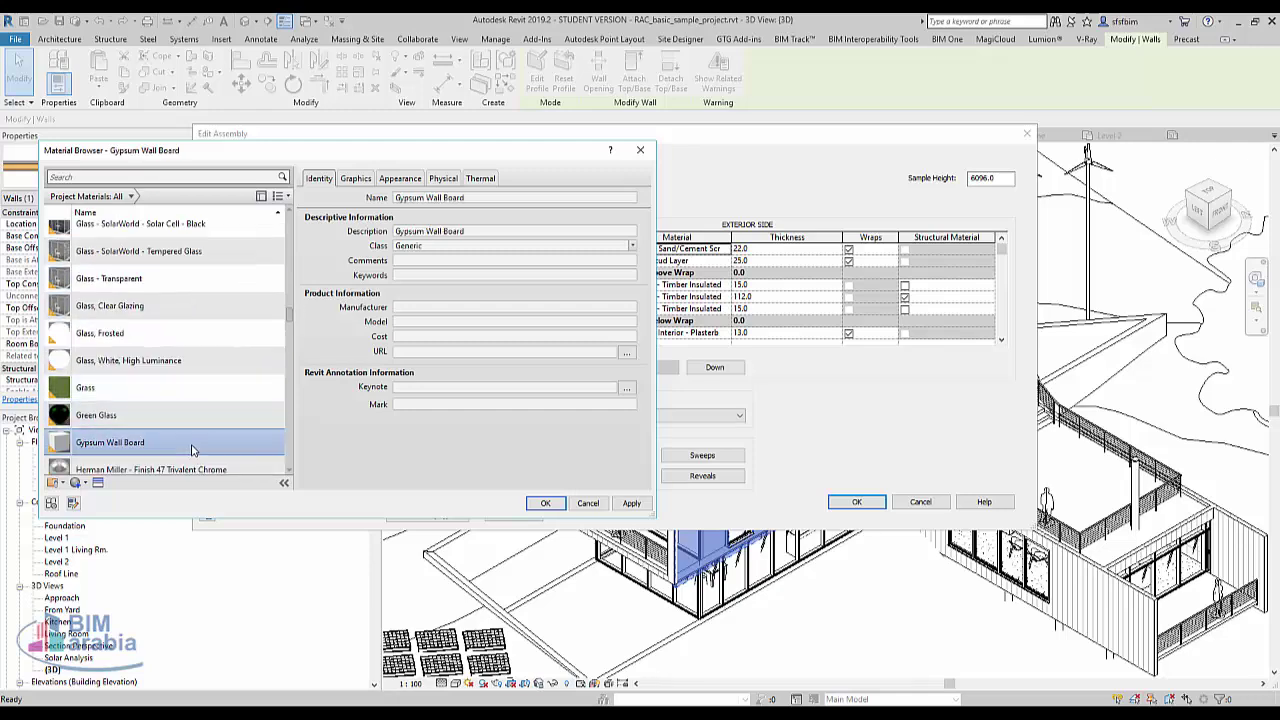
Check Gypsum Wall Board's thermal details and assign it to the outer finish layer
{"action": "left_click", "coordinate": [480, 178]}
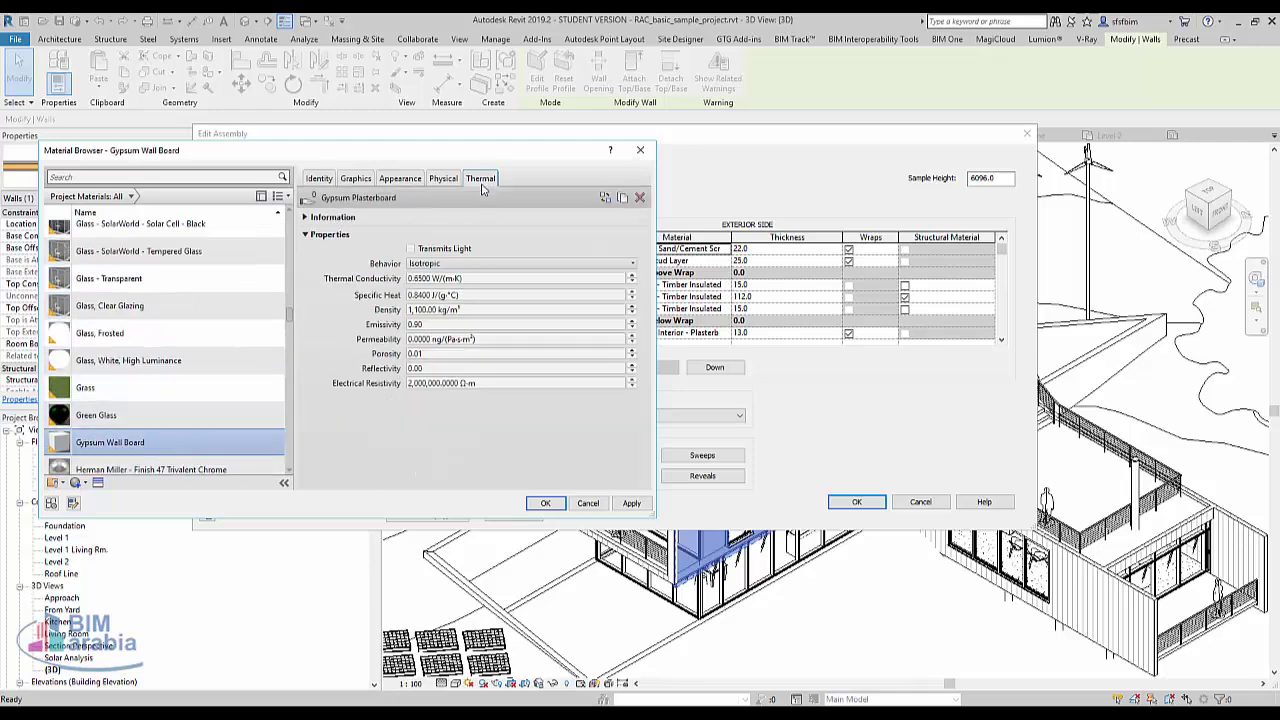
{"action": "left_click", "coordinate": [346, 222]}
{"action": "scroll", "coordinate": [433, 397], "scroll_direction": "down", "scroll_amount": 1}
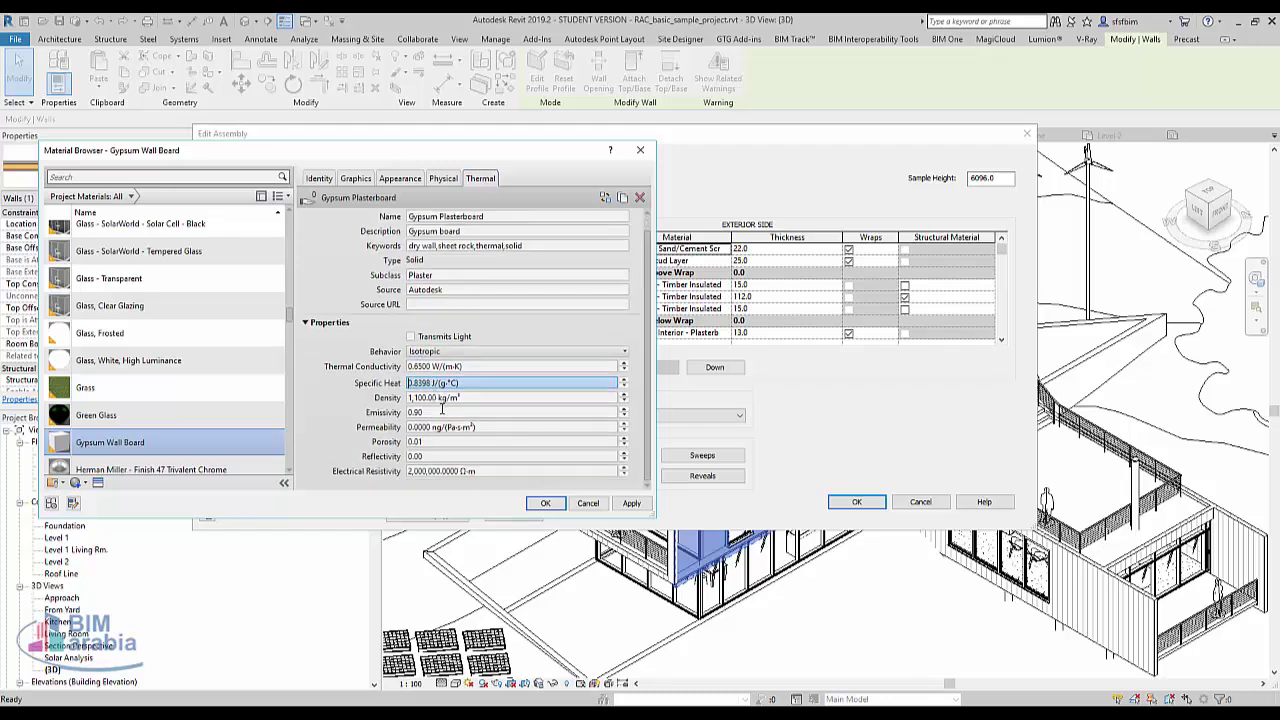
{"action": "left_click", "coordinate": [543, 504]}
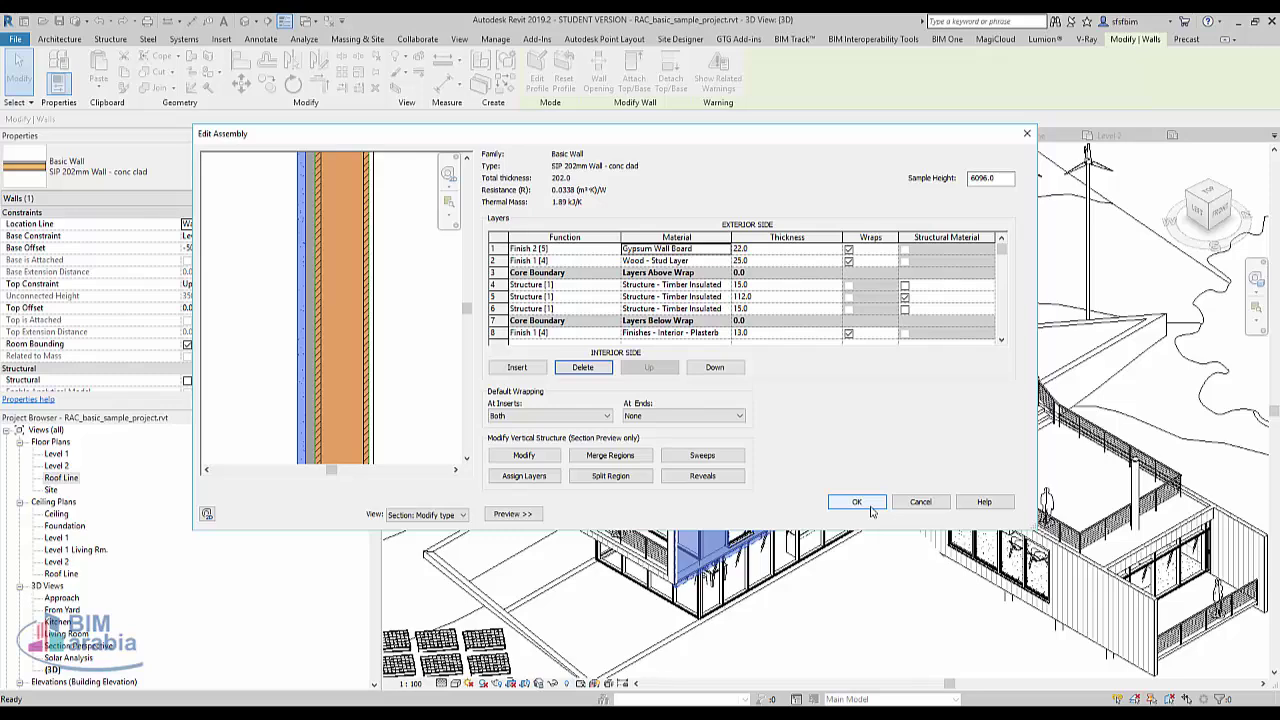
Accept the Gypsum Wall Board change in Edit Assembly and Type Properties, then show Analyze
{"action": "left_click", "coordinate": [870, 506]}
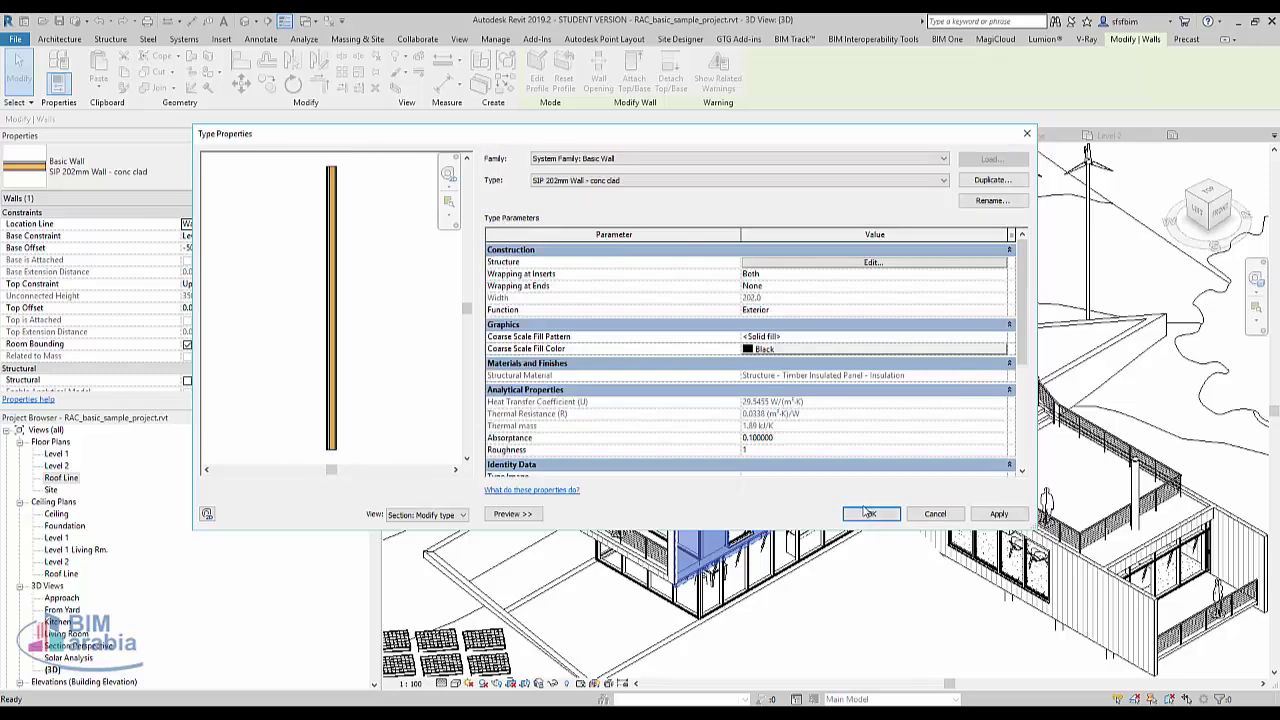
{"action": "left_click", "coordinate": [866, 510]}
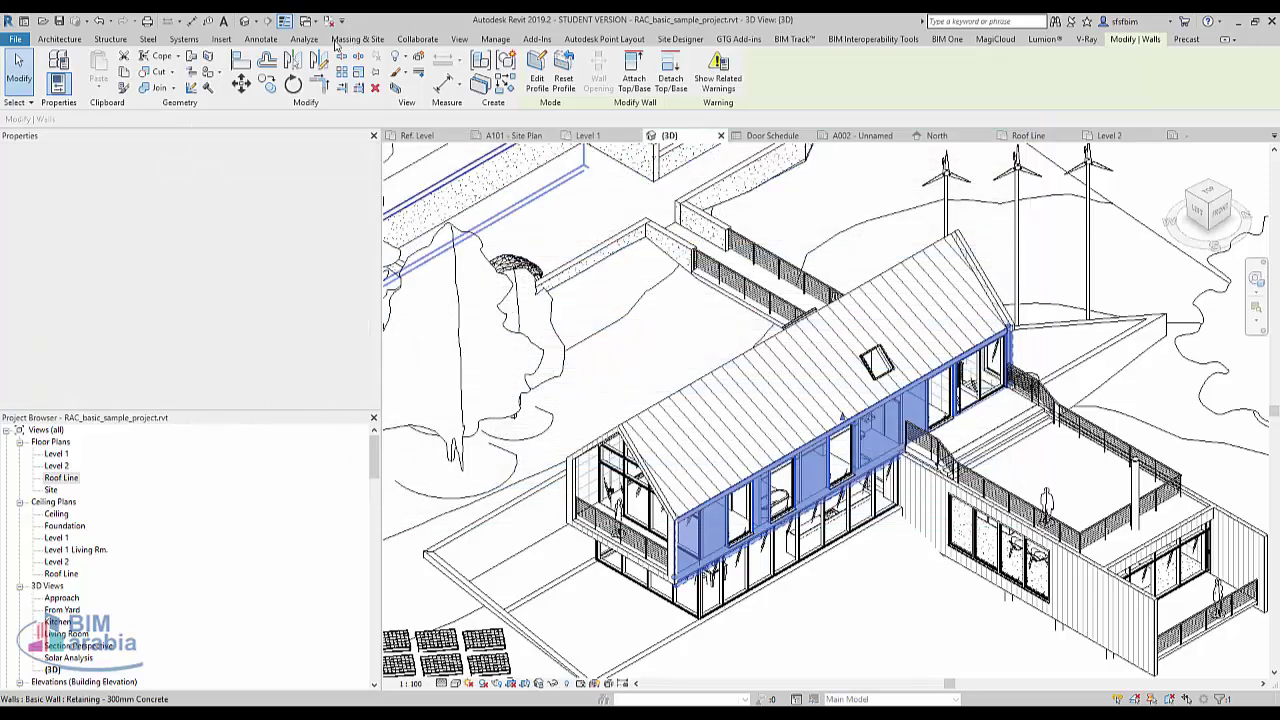
{"action": "left_click", "coordinate": [305, 40]}
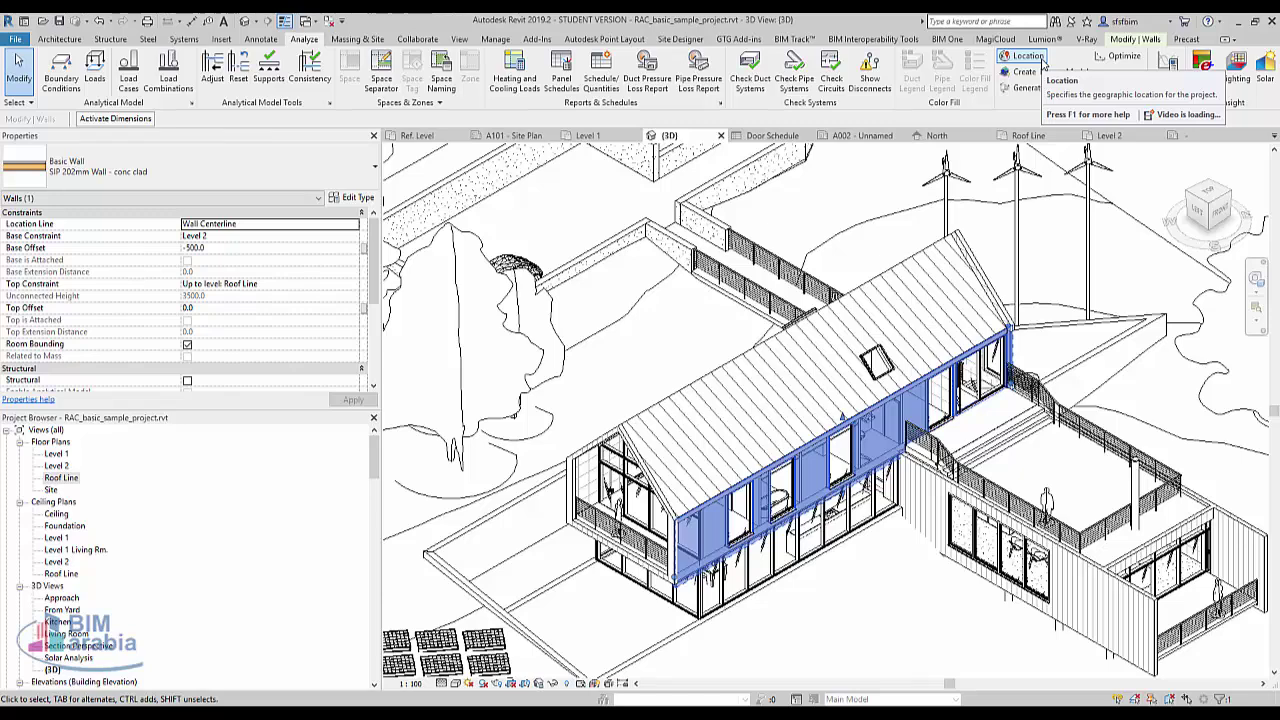
{"action": "mouse_move", "coordinate": [1025, 56]}
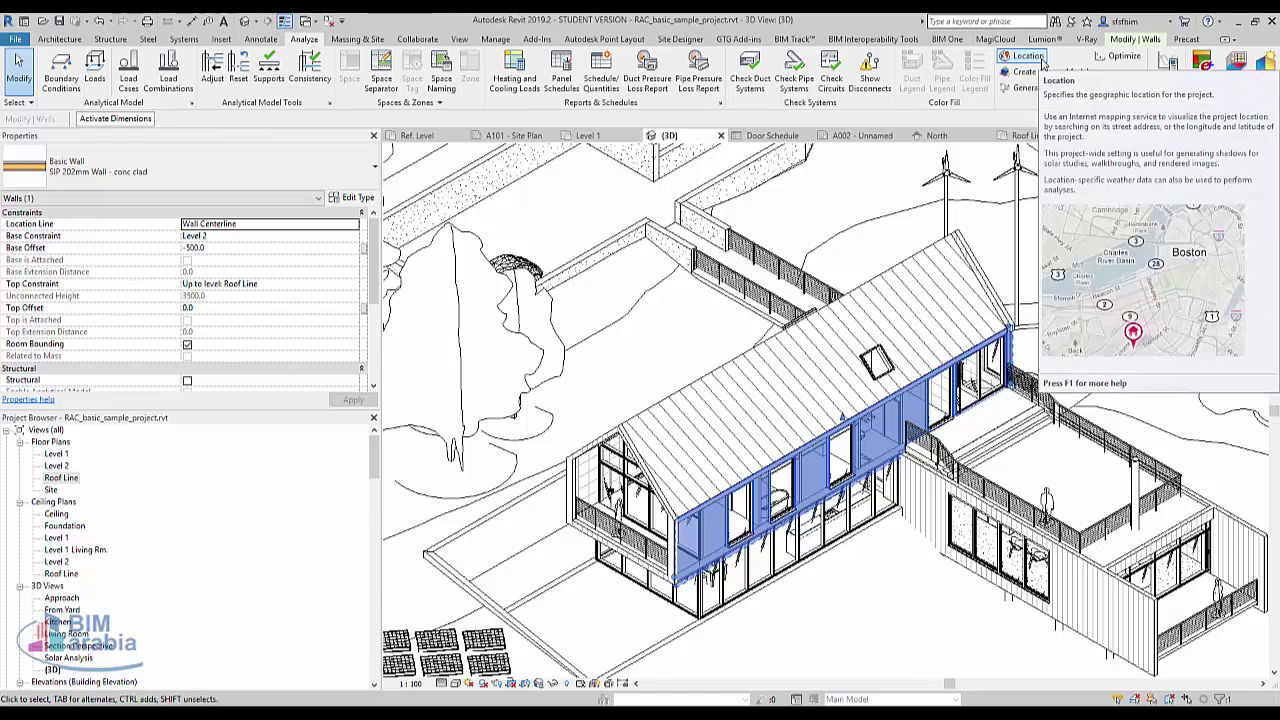
Search 'Cairo, Egypt' on the Internet Mapping Service and accept it as the project location
{"action": "left_click", "coordinate": [1042, 62]}
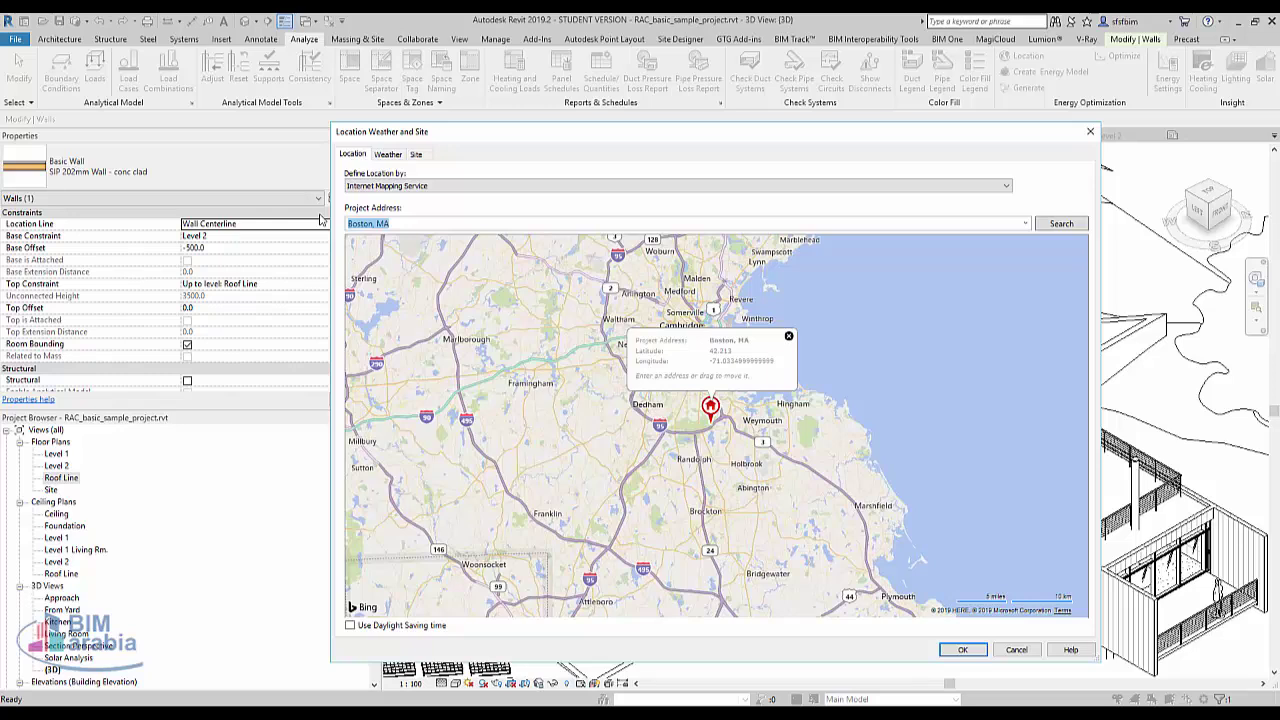
{"action": "type", "text": "Cairo, Egypt"}
{"action": "left_click", "coordinate": [1059, 228]}
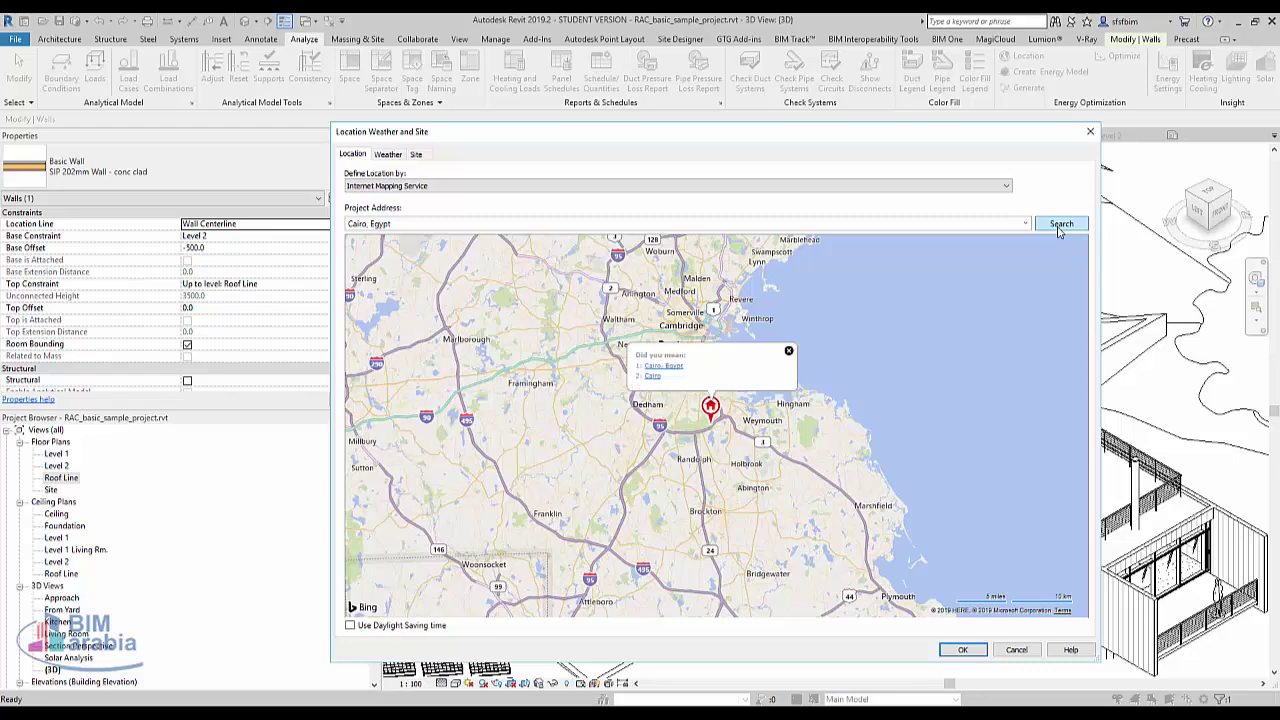
{"action": "left_click", "coordinate": [676, 370]}
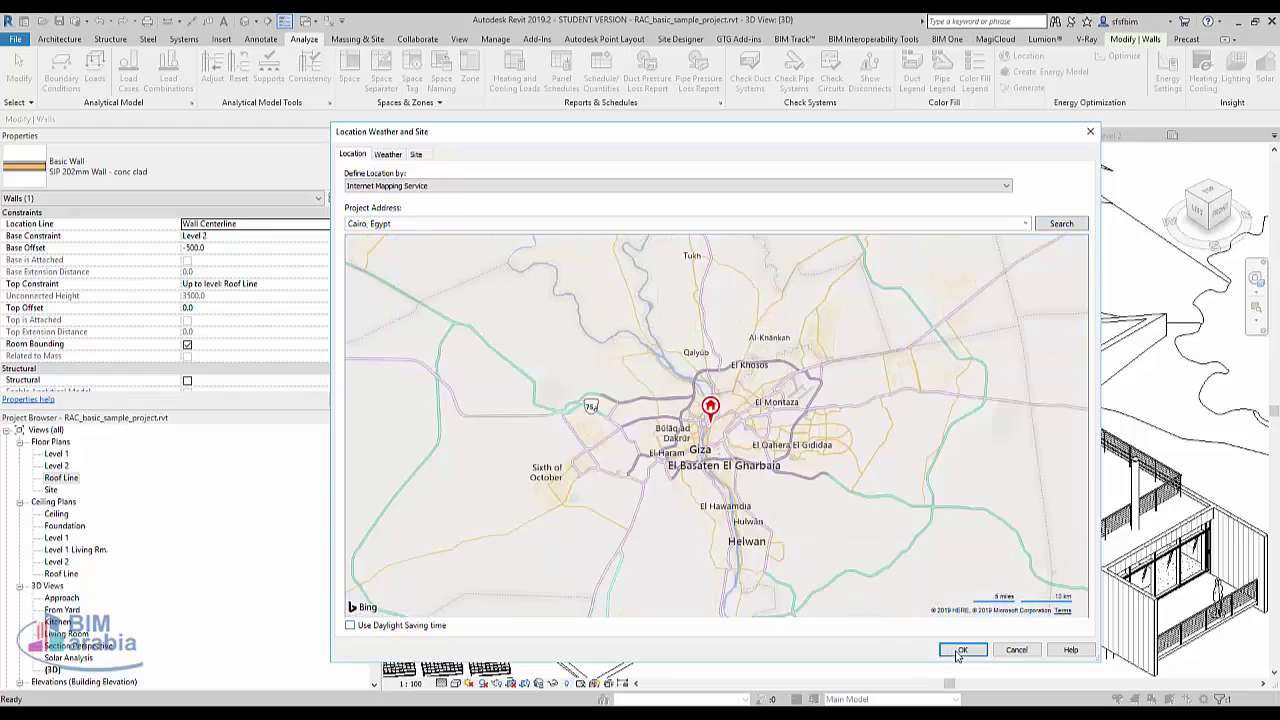
{"action": "left_click", "coordinate": [438, 187]}
{"action": "left_click", "coordinate": [560, 204]}
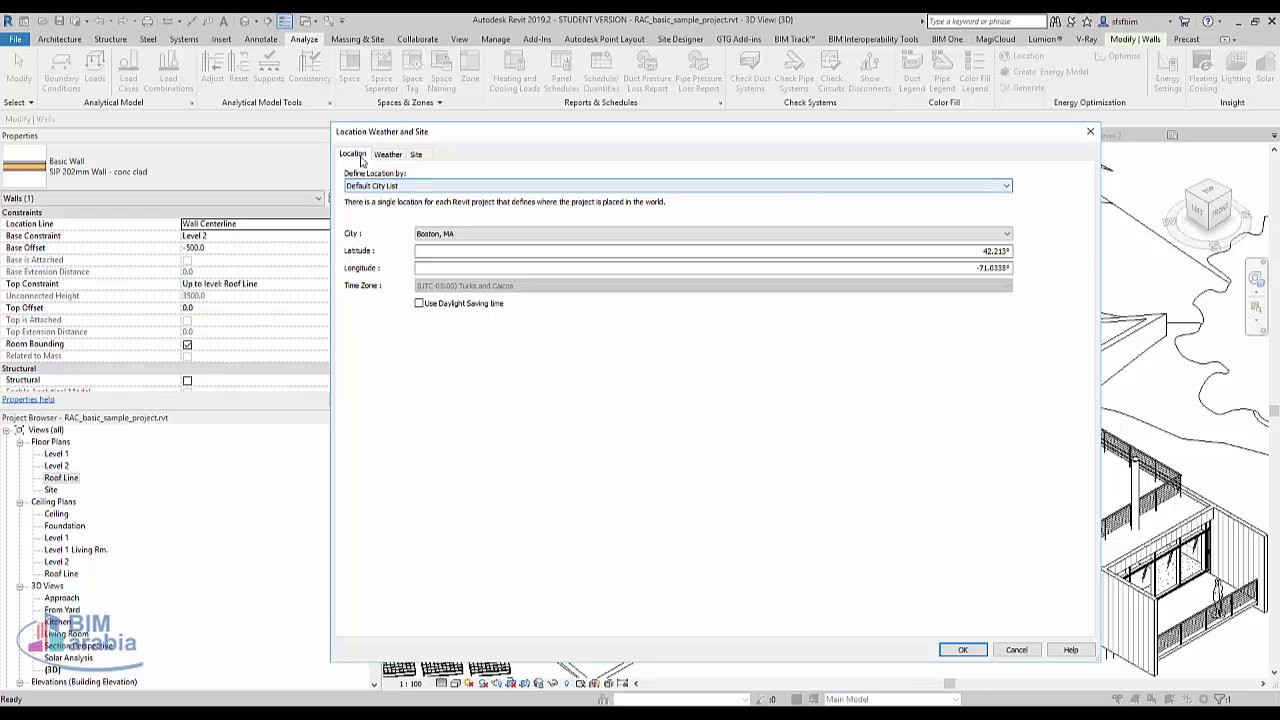
{"action": "left_click", "coordinate": [382, 187]}
{"action": "left_click", "coordinate": [382, 196]}
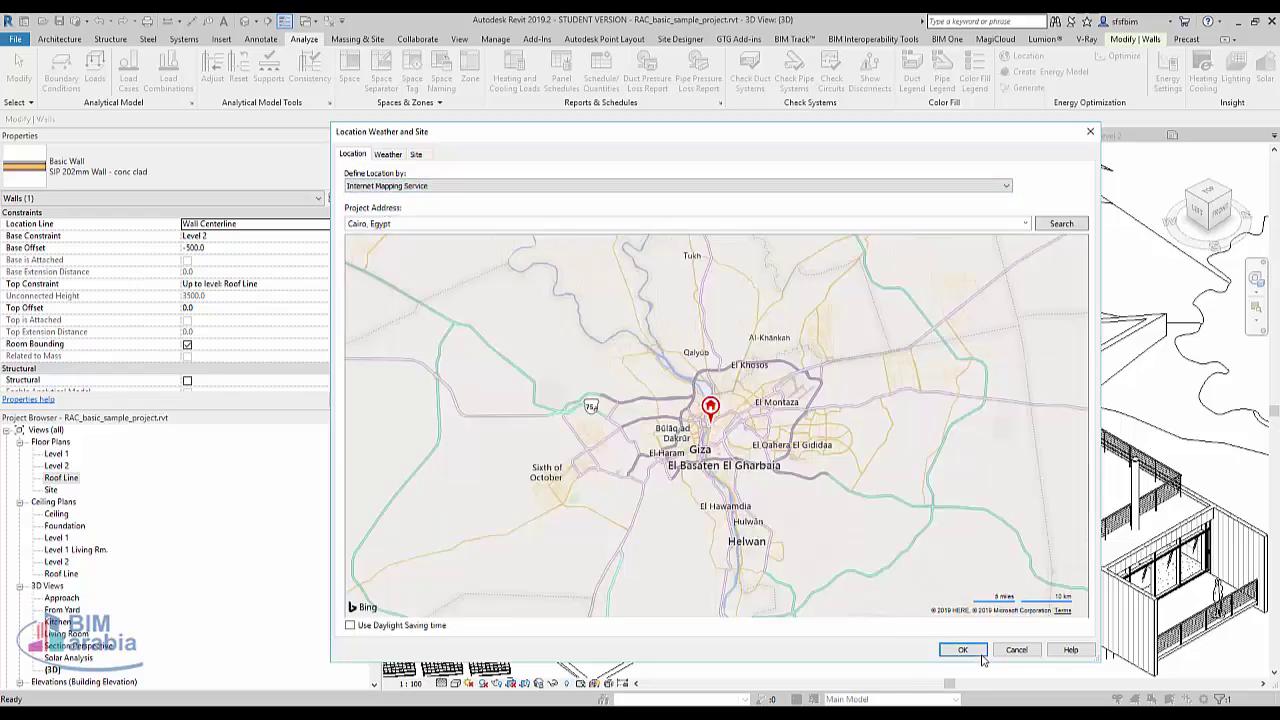
{"action": "left_click", "coordinate": [968, 651]}
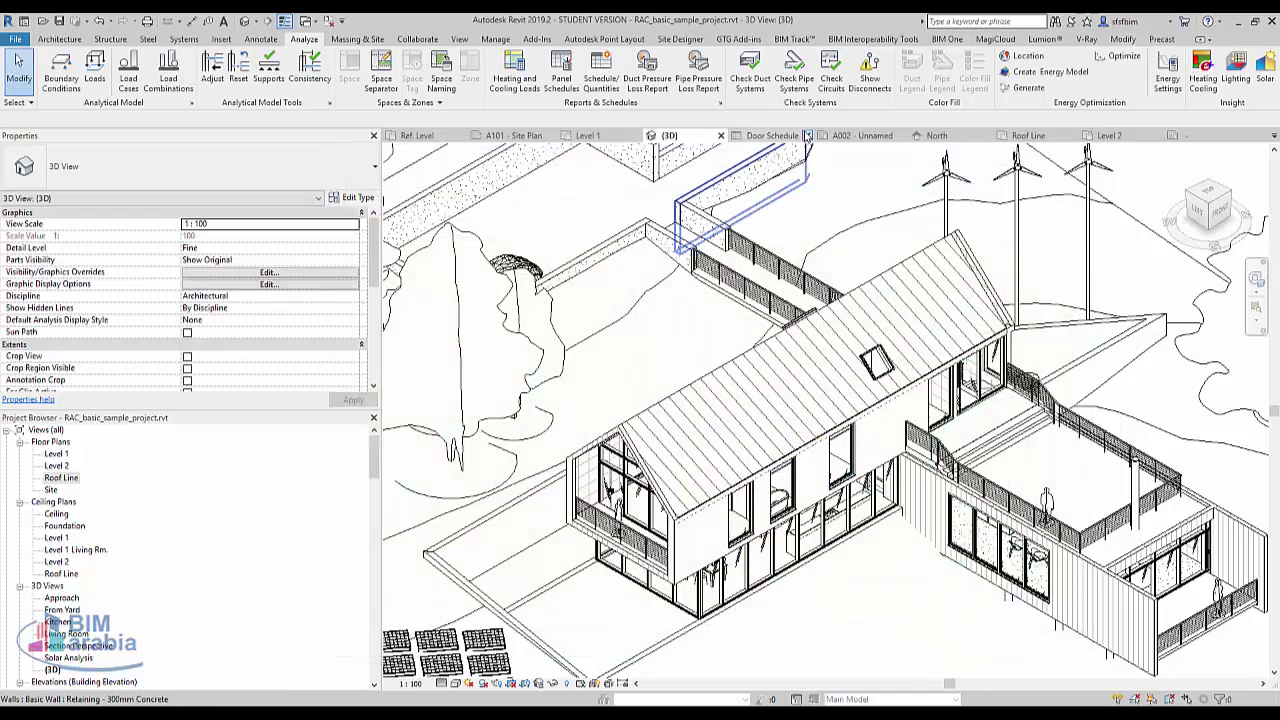
Run Create Energy Model and confirm creating the Energy Analytical Model
{"action": "left_click", "coordinate": [1040, 71]}
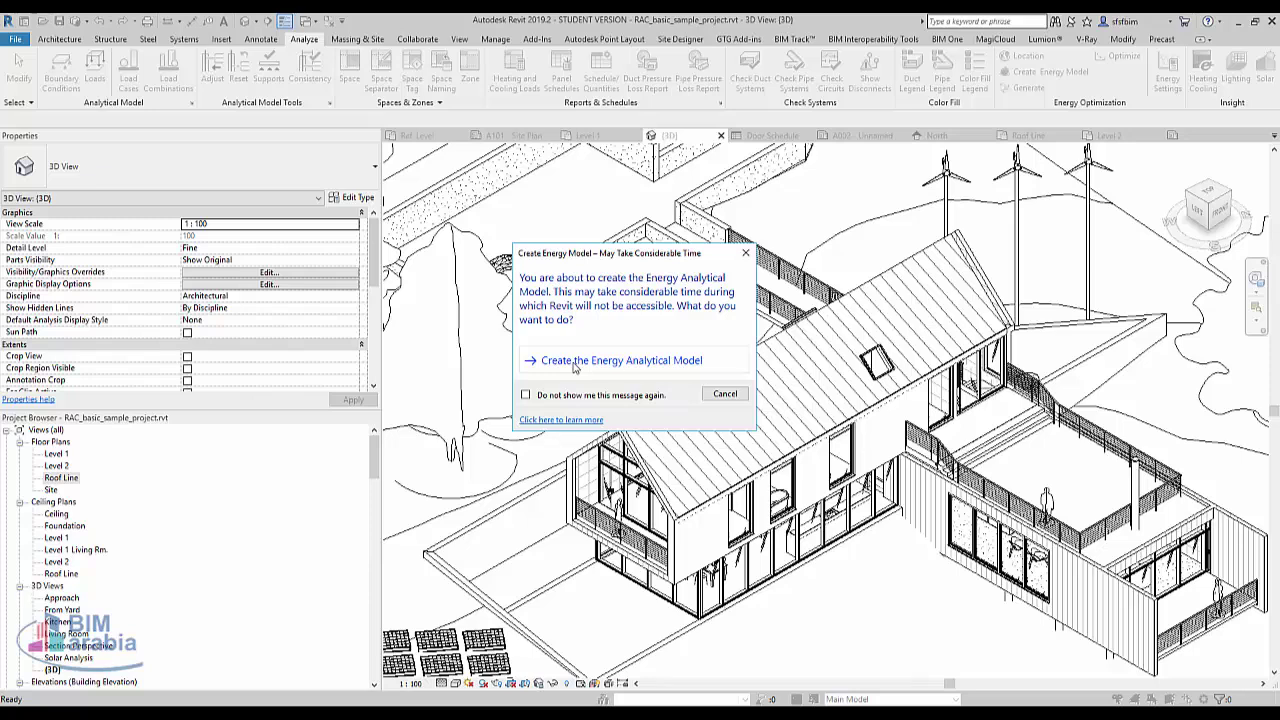
{"action": "left_click", "coordinate": [574, 364]}
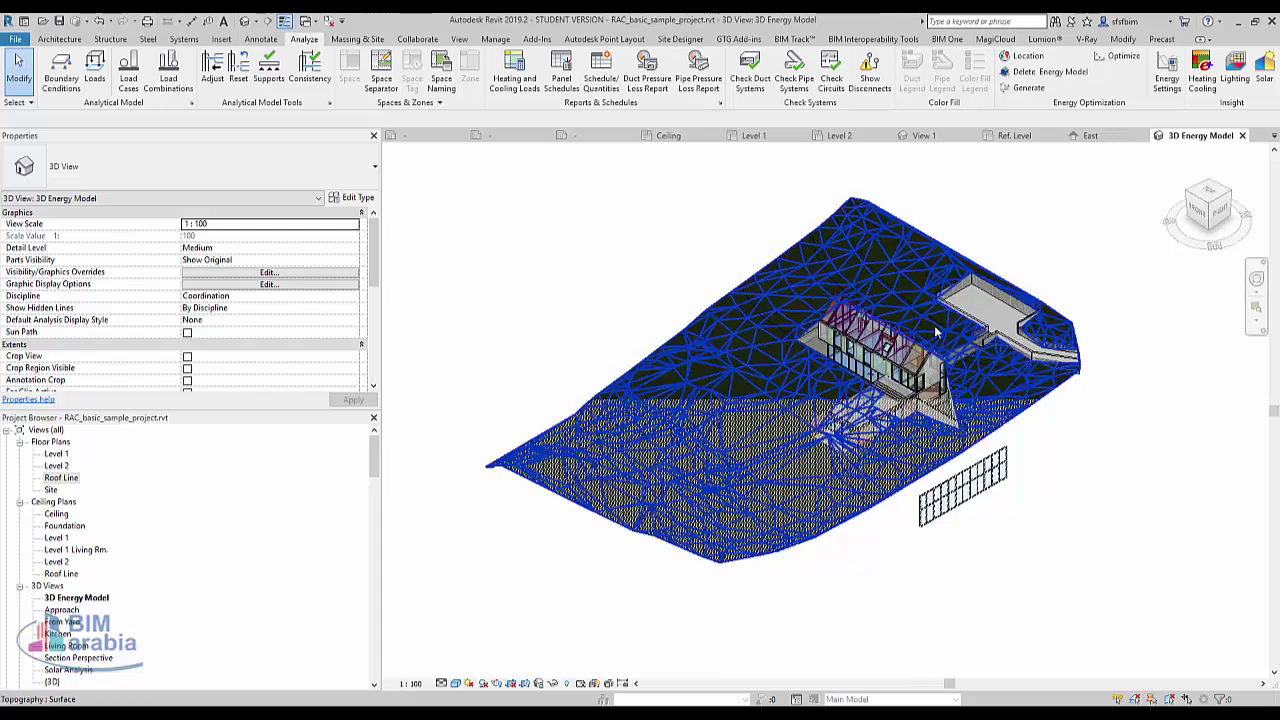
Generate from the existing Energy Analytical Model and dismiss the completion message
{"action": "left_click", "coordinate": [1022, 87]}
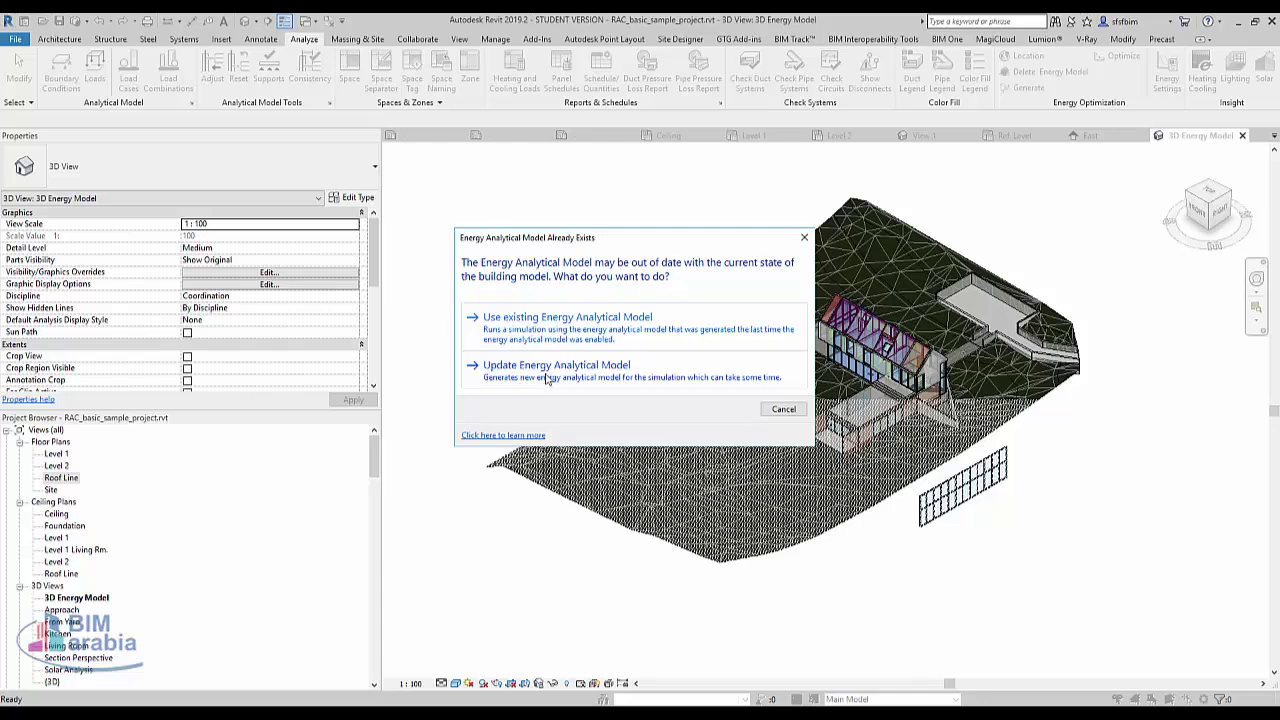
{"action": "left_click", "coordinate": [598, 330]}
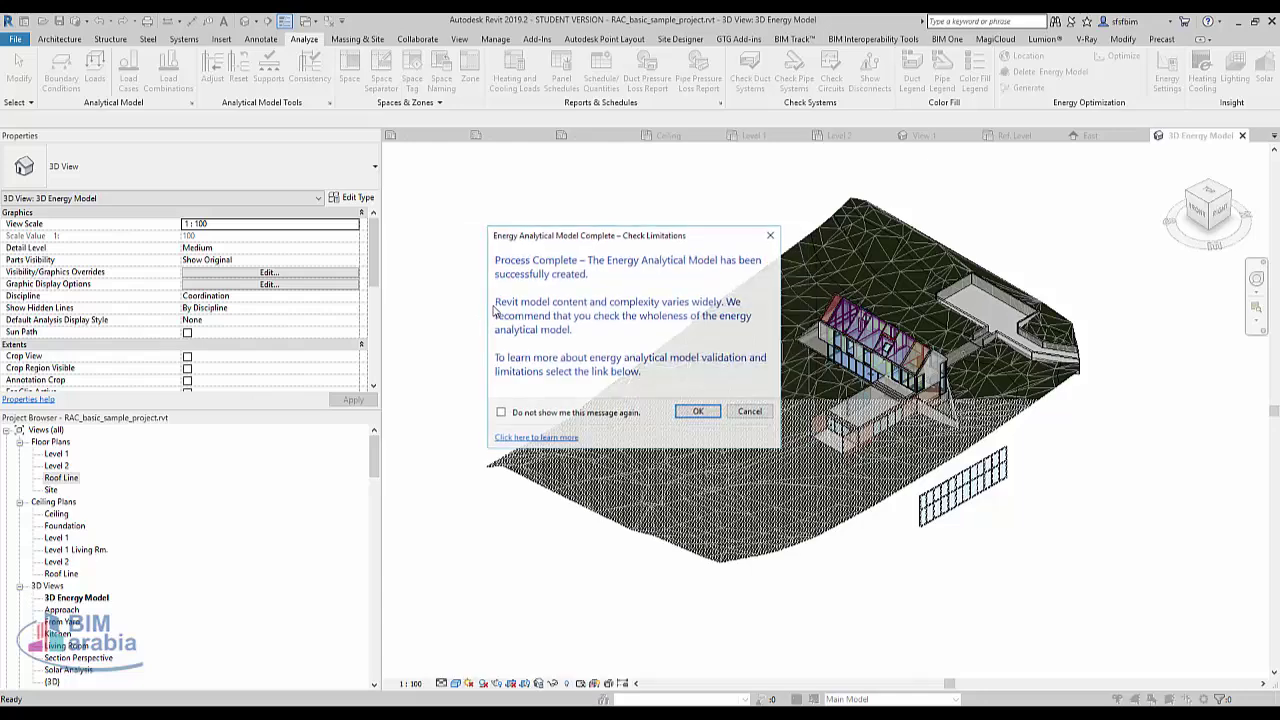
{"action": "left_click", "coordinate": [698, 412]}
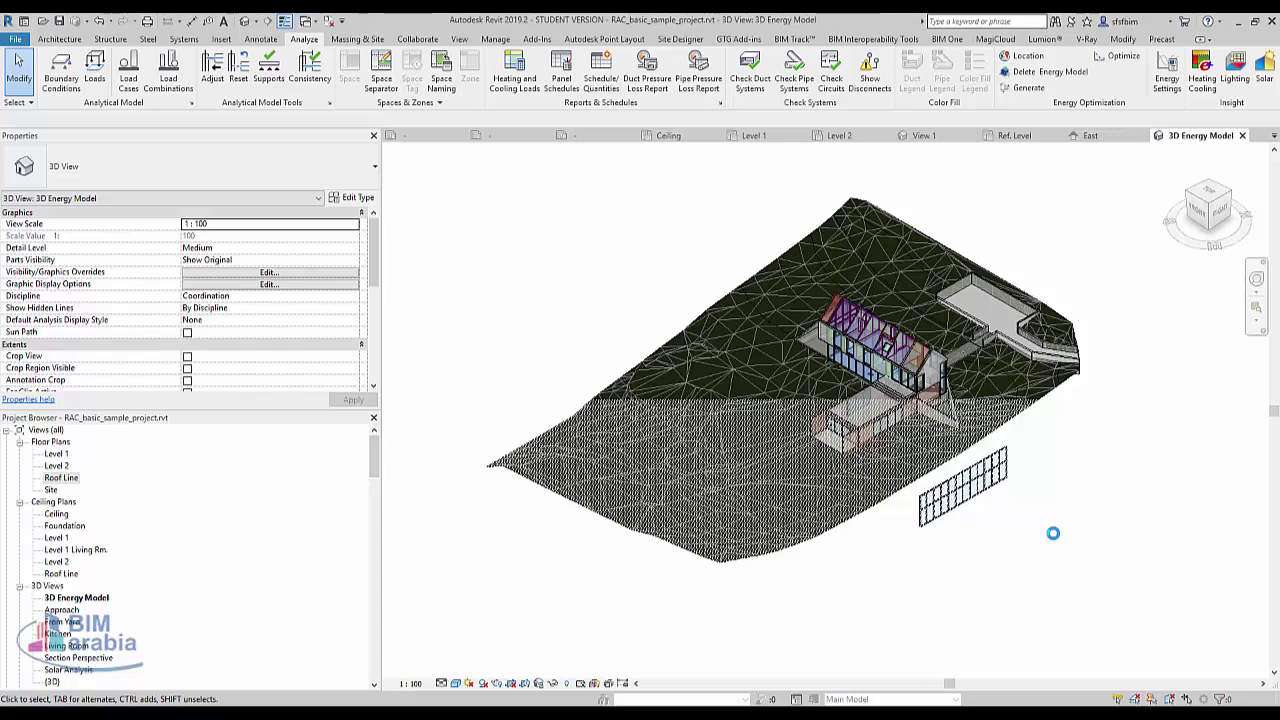
{"action": "left_click", "coordinate": [686, 343]}
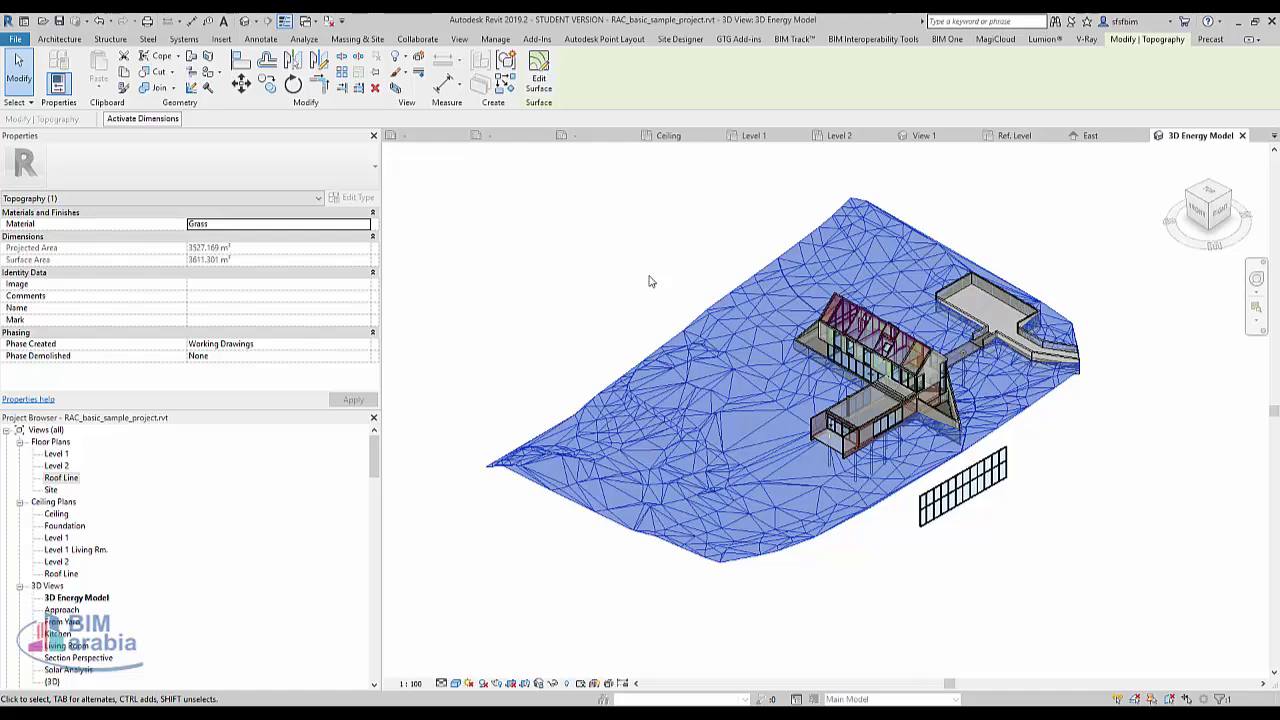
{"action": "key", "text": "Delete"}
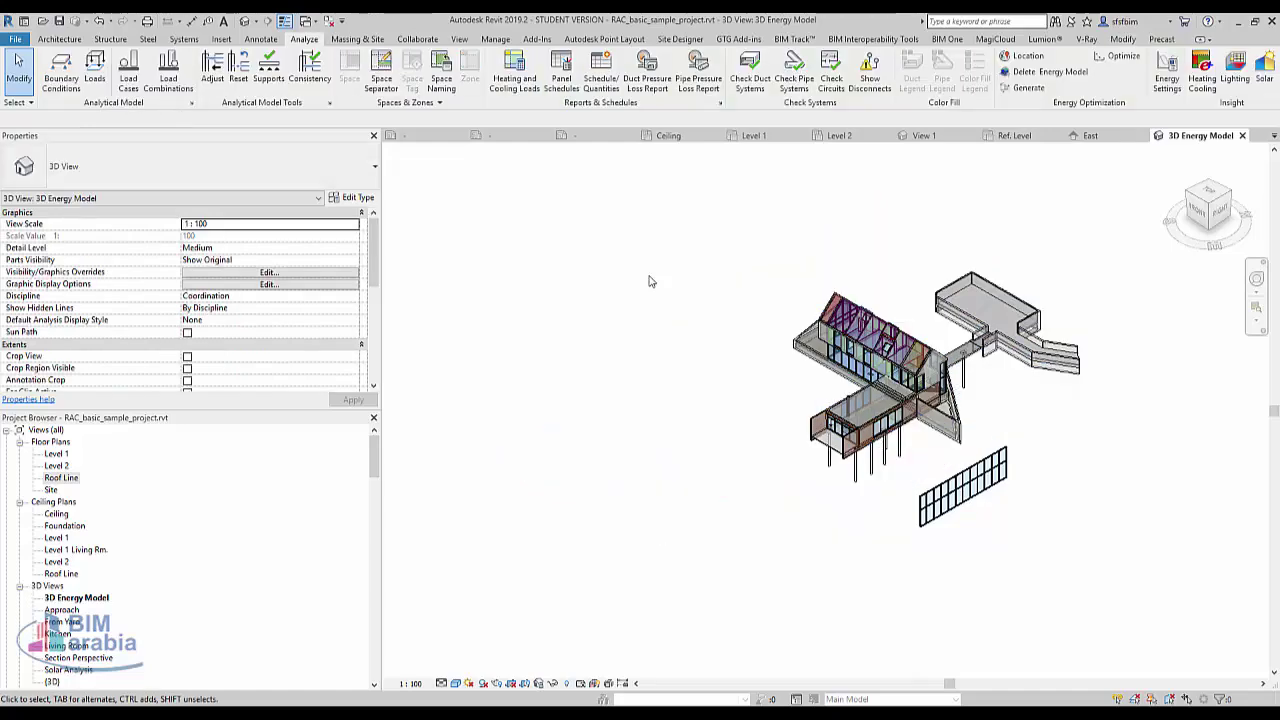
{"action": "key", "text": "ctrl+z"}
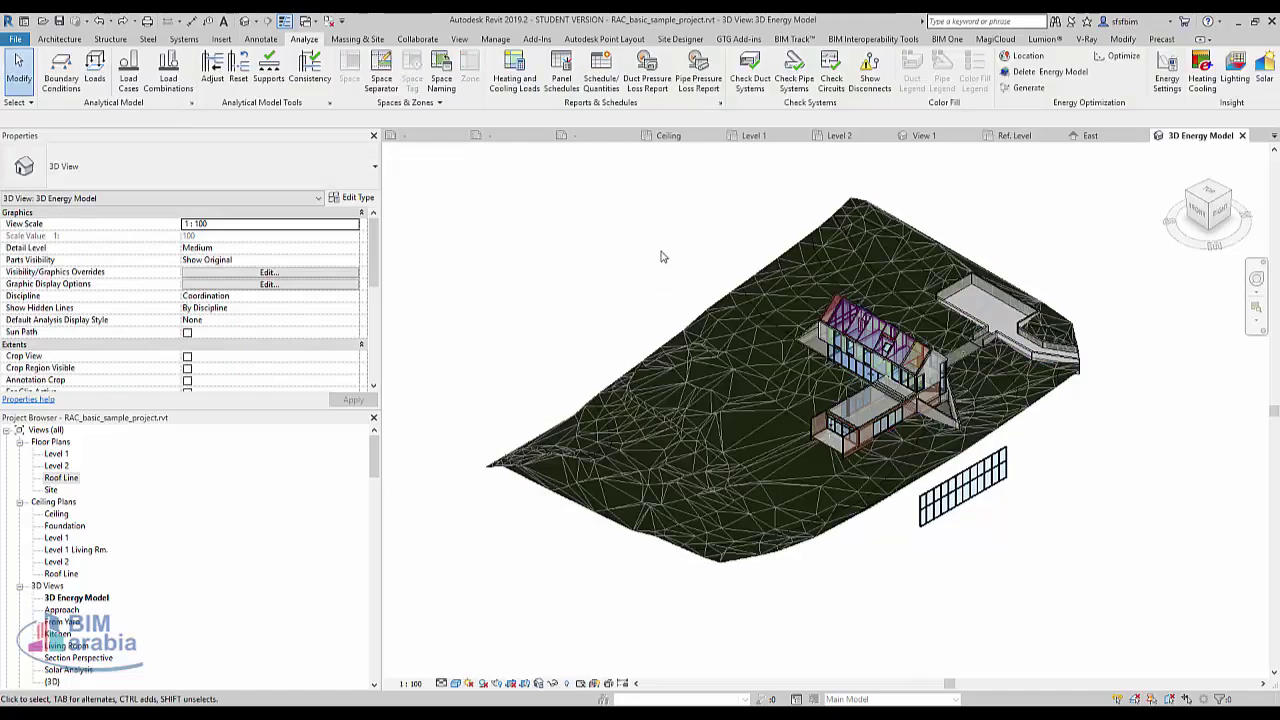